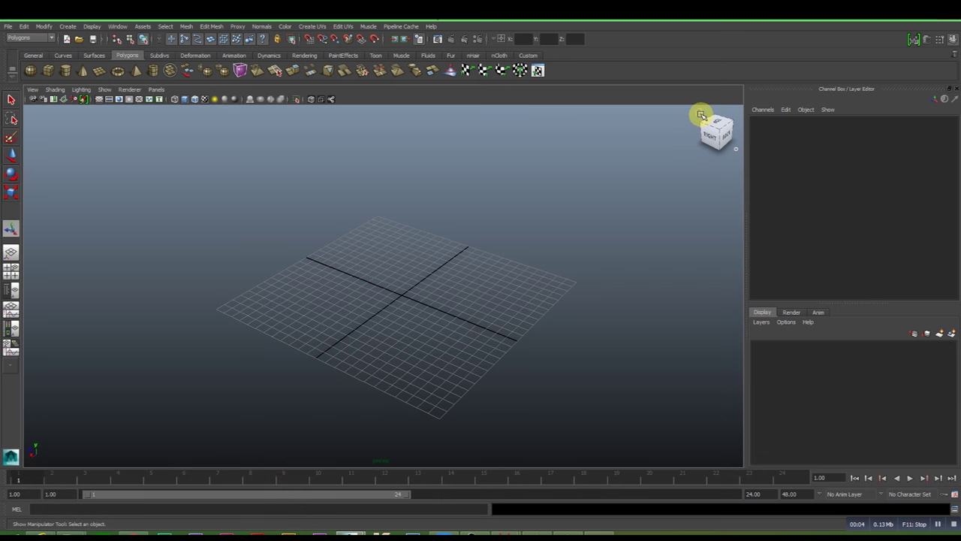
# Step: Drag out a wide, flat polygon cylinder on the grid
pyautogui.click(701, 114)
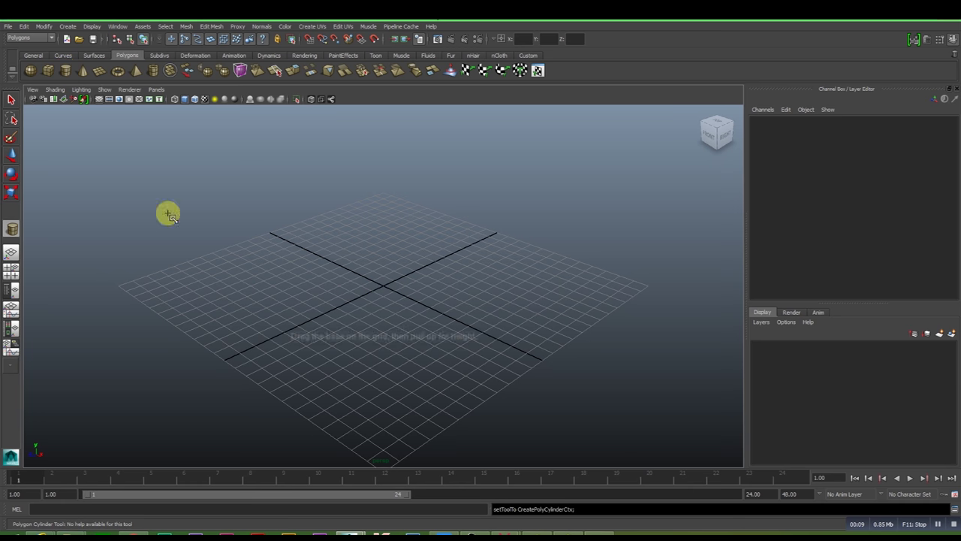
pyautogui.moveTo(400, 303)
pyautogui.mouseDown()
pyautogui.moveTo(430, 314)
pyautogui.moveTo(410, 283)
pyautogui.mouseUp()
pyautogui.press('space')
pyautogui.press('space')
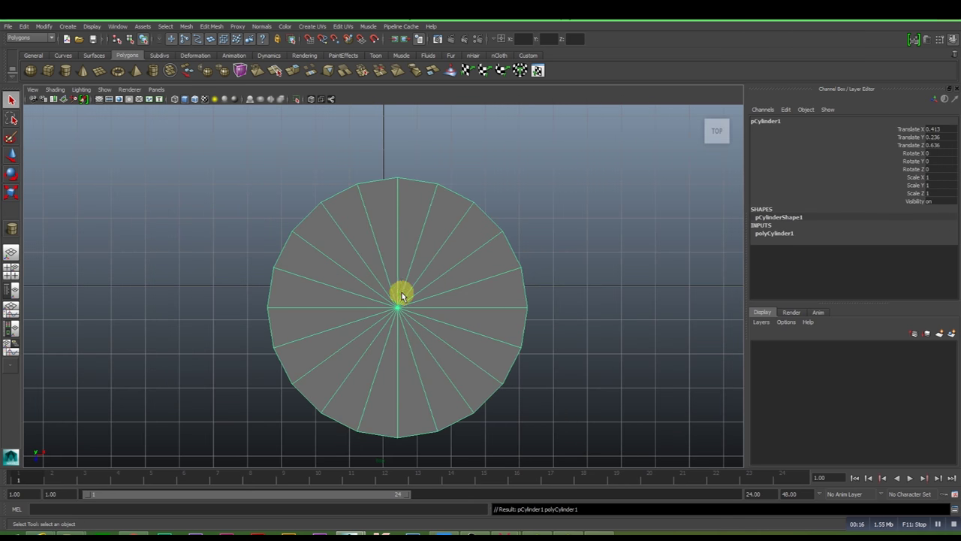
# Step: Delete the top cap's inner radial edges so the cap becomes a single face
pyautogui.rightClick(401, 306)
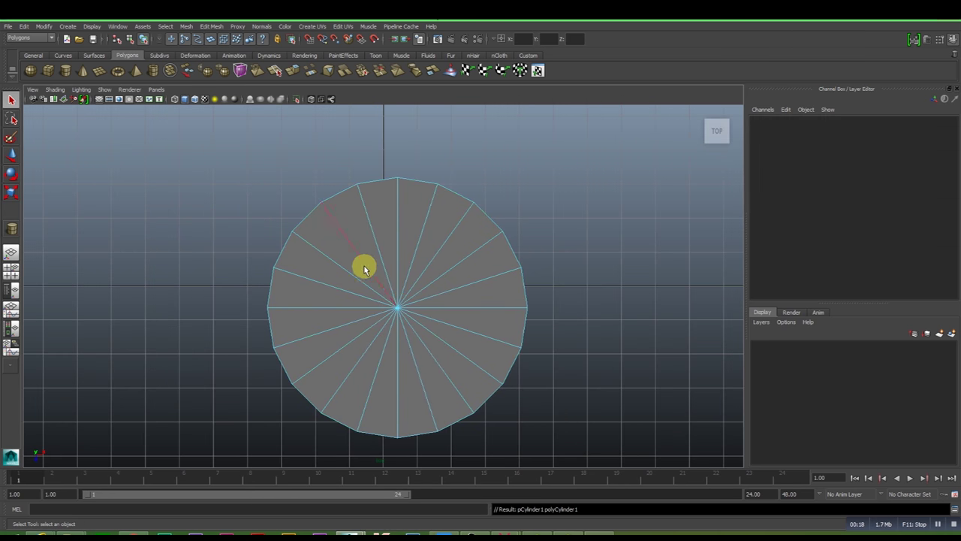
pyautogui.moveTo(423, 335); pyautogui.dragTo(412, 380)
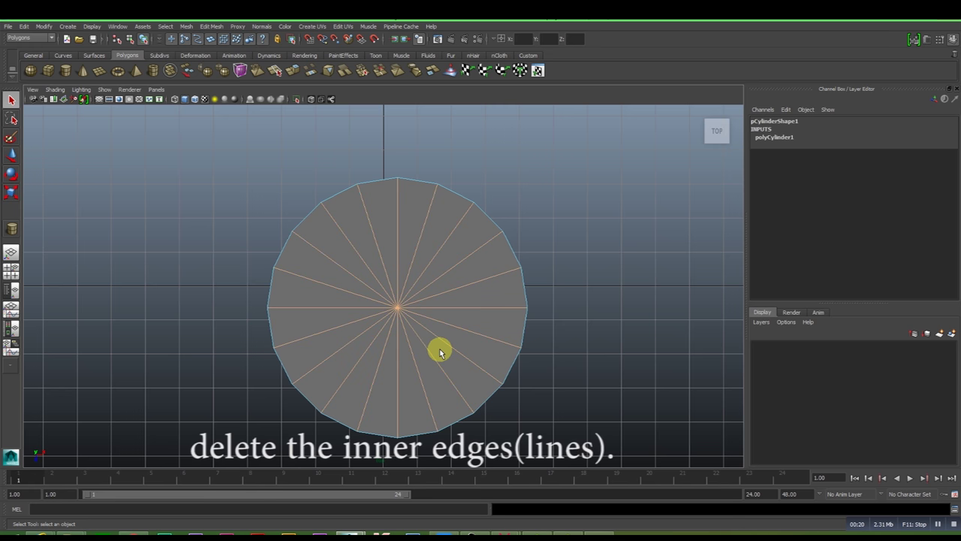
pyautogui.press('Delete')
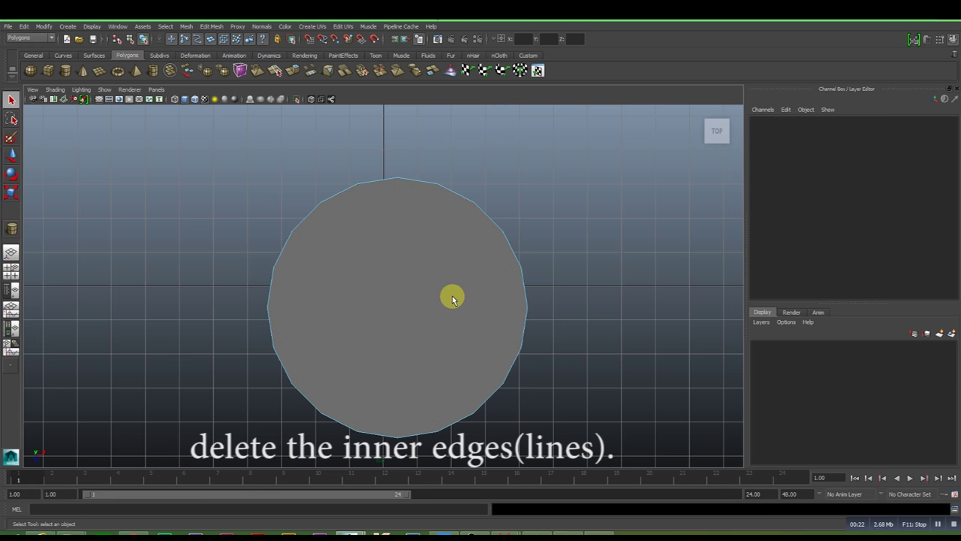
pyautogui.press('space')
pyautogui.press('space')
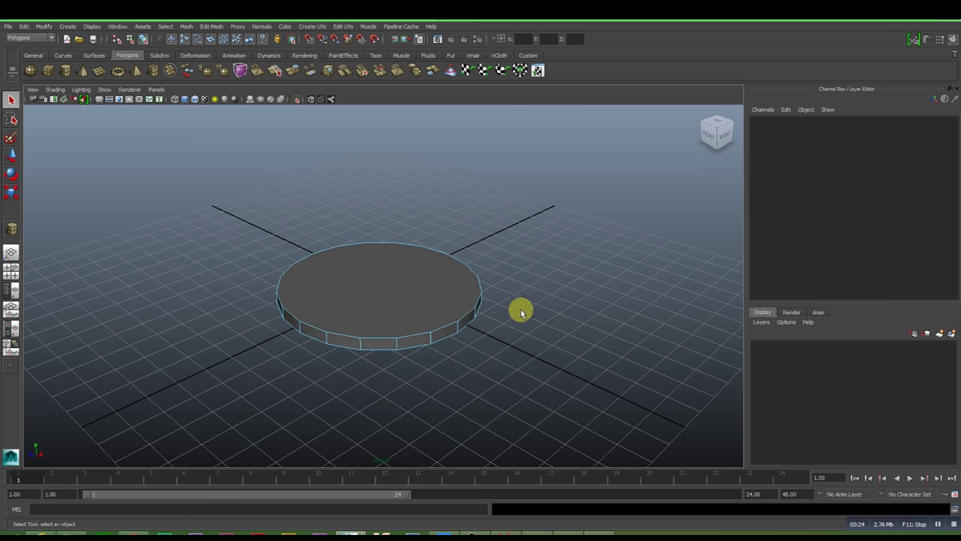
pyautogui.moveTo(392, 295); pyautogui.dragTo(399, 315, button='right')
# Step: Scale the top cap face up slightly, checking in Front view, so the sides flare outward
pyautogui.click(396, 302)
pyautogui.press('r')
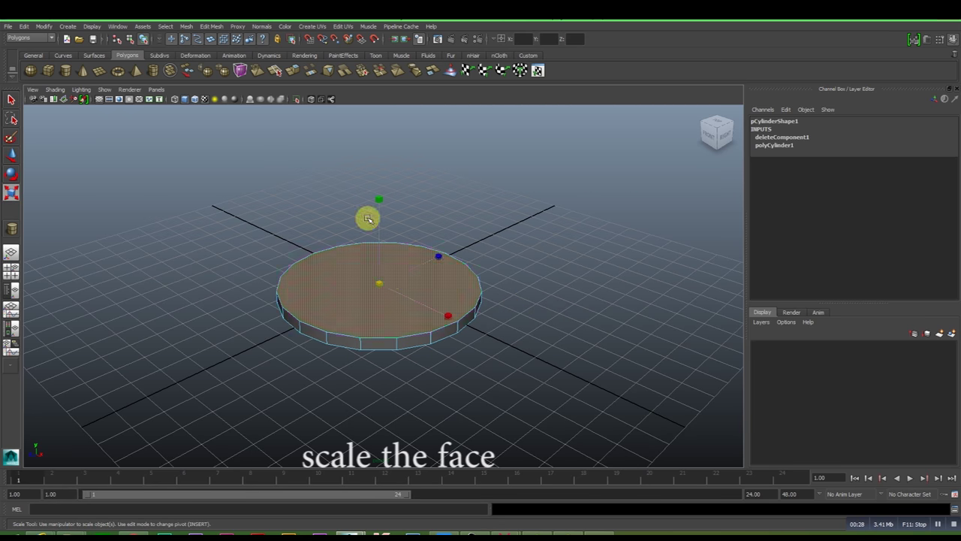
pyautogui.moveTo(381, 282); pyautogui.dragTo(391, 285)
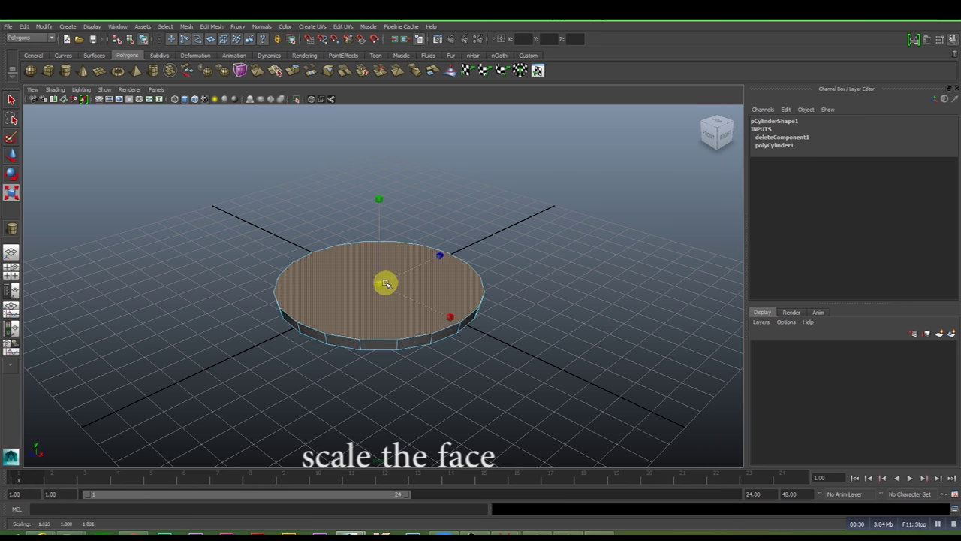
pyautogui.press('space')
pyautogui.press('space')
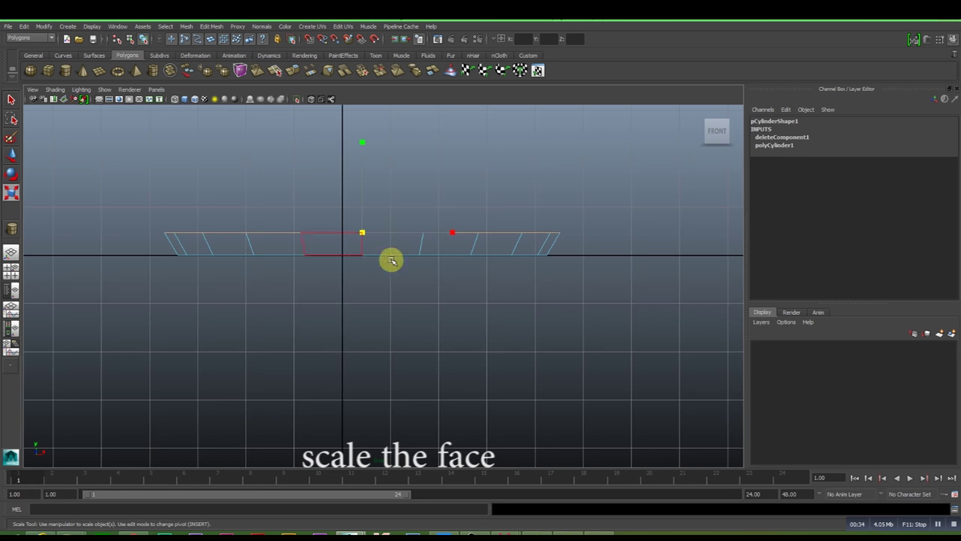
pyautogui.moveTo(363, 234); pyautogui.dragTo(366, 234)
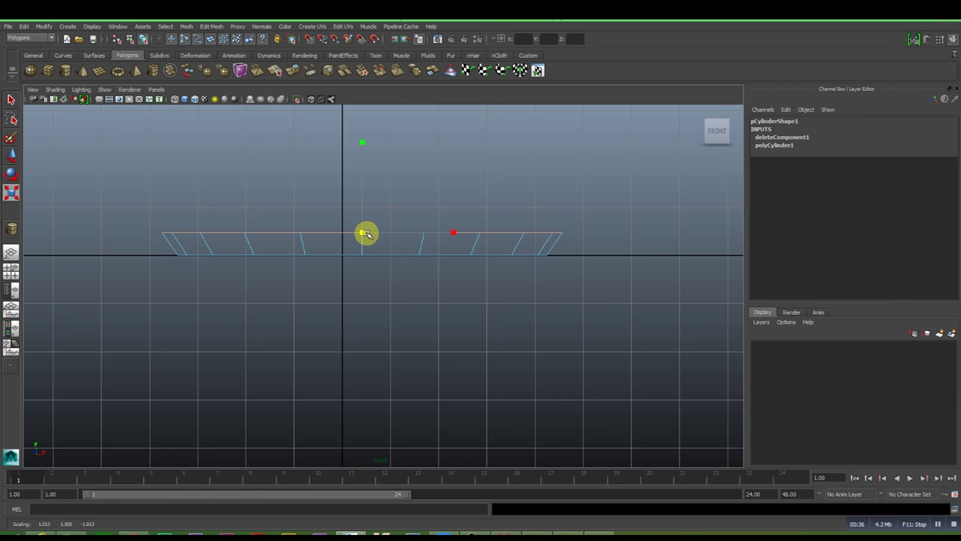
pyautogui.keyDown('alt'); pyautogui.moveTo(354, 299); pyautogui.dragTo(362, 371, button='middle'); pyautogui.keyUp('alt')
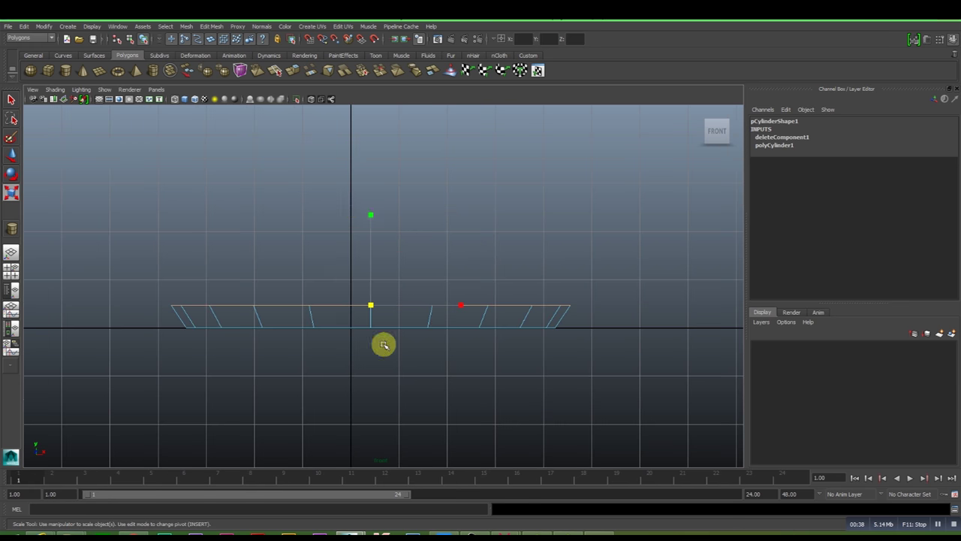
pyautogui.click(217, 27)
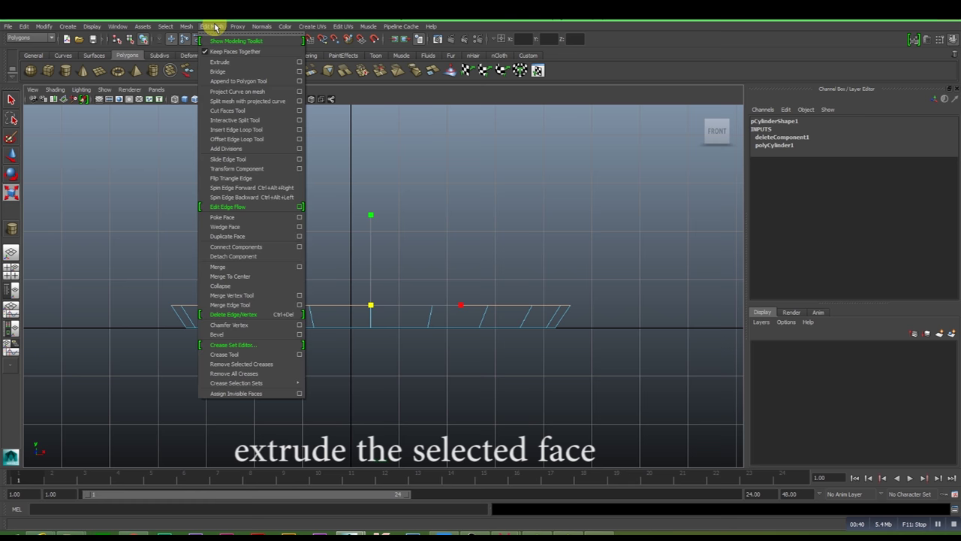
# Step: Extrude the top face and pull it upward into a new band
pyautogui.click(228, 69)
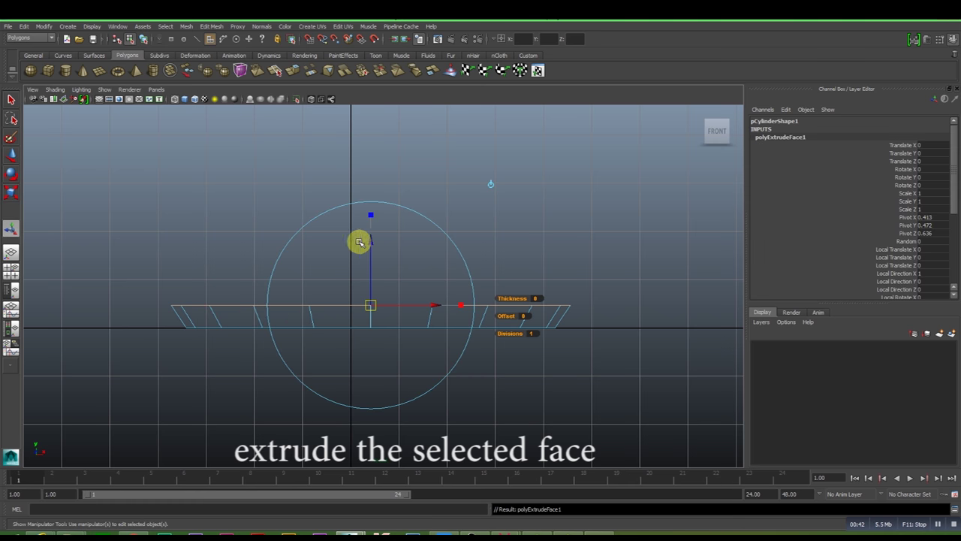
pyautogui.moveTo(371, 241); pyautogui.dragTo(368, 224)
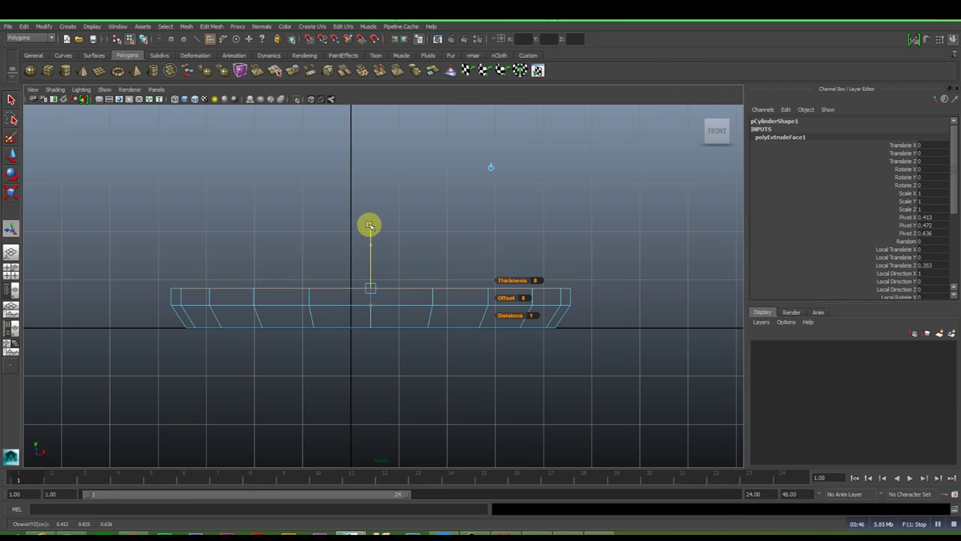
pyautogui.press('space')
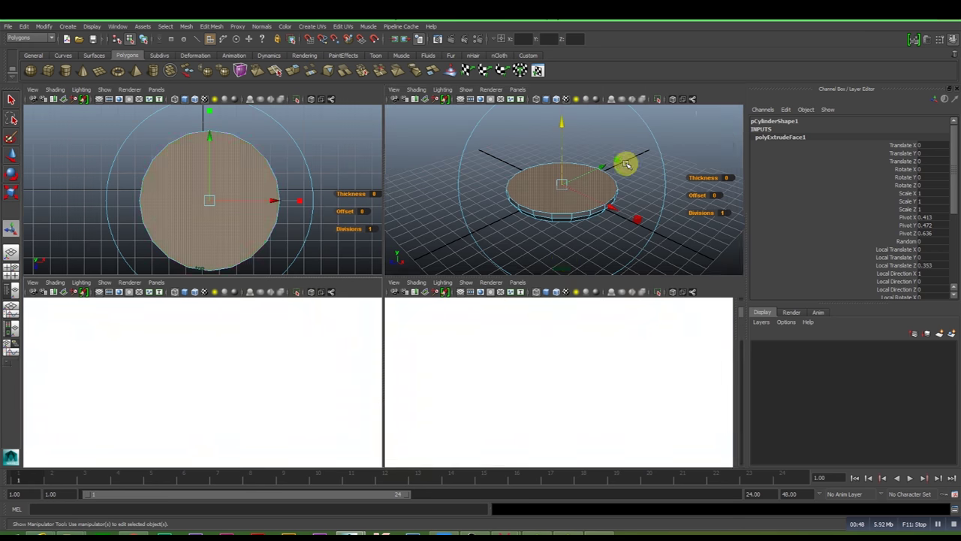
pyautogui.press('space')
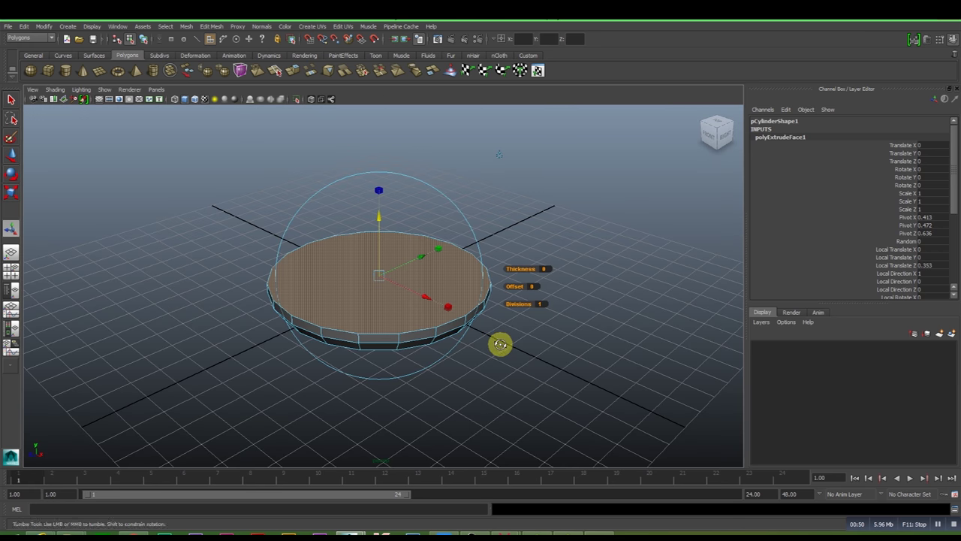
pyautogui.keyDown('alt'); pyautogui.moveTo(500, 343); pyautogui.dragTo(489, 353); pyautogui.keyUp('alt')
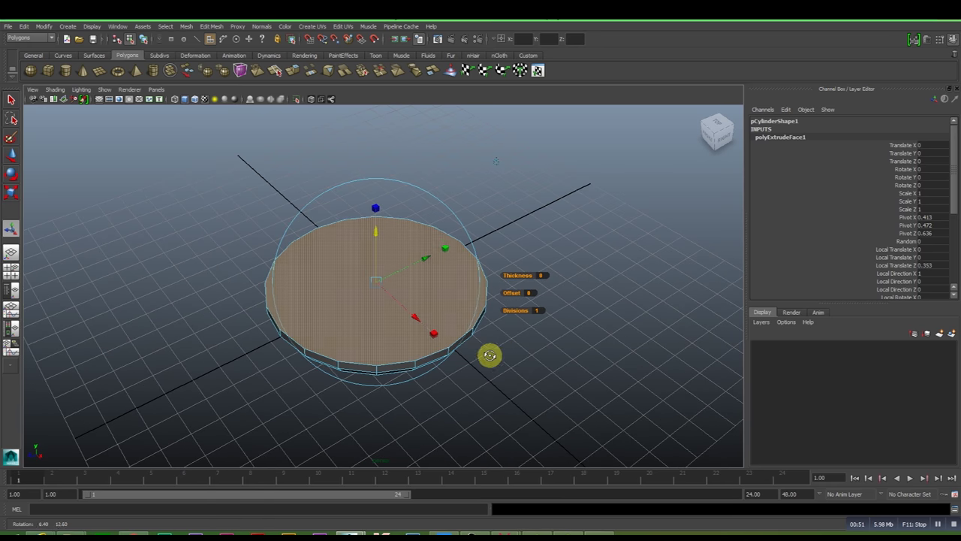
# Step: Scale the extruded face wider in Front view to continue the flare
pyautogui.click(446, 250)
pyautogui.moveTo(378, 283); pyautogui.dragTo(420, 282)
pyautogui.press('space')
pyautogui.press('space')
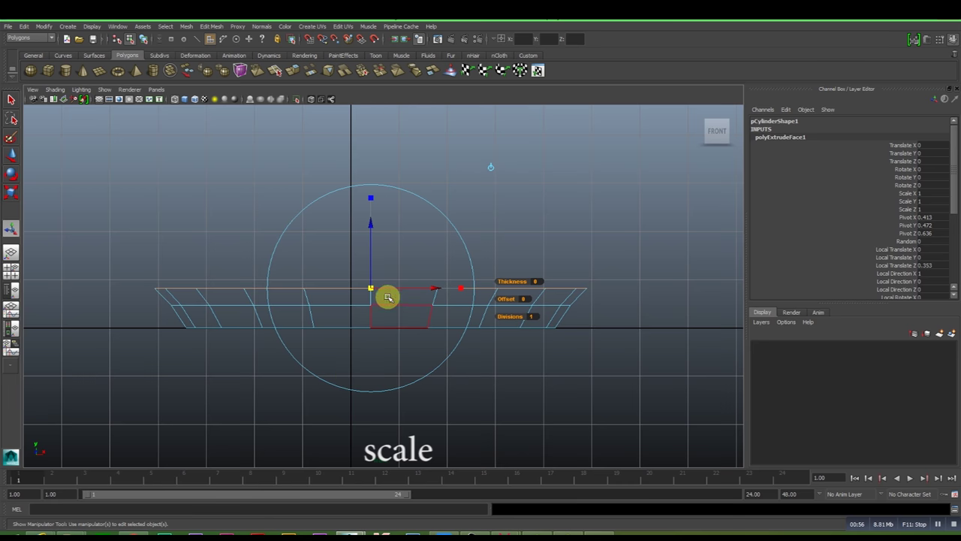
pyautogui.keyDown('alt'); pyautogui.moveTo(386, 294); pyautogui.dragTo(385, 280, button='middle'); pyautogui.keyUp('alt')
pyautogui.moveTo(369, 270); pyautogui.dragTo(370, 272)
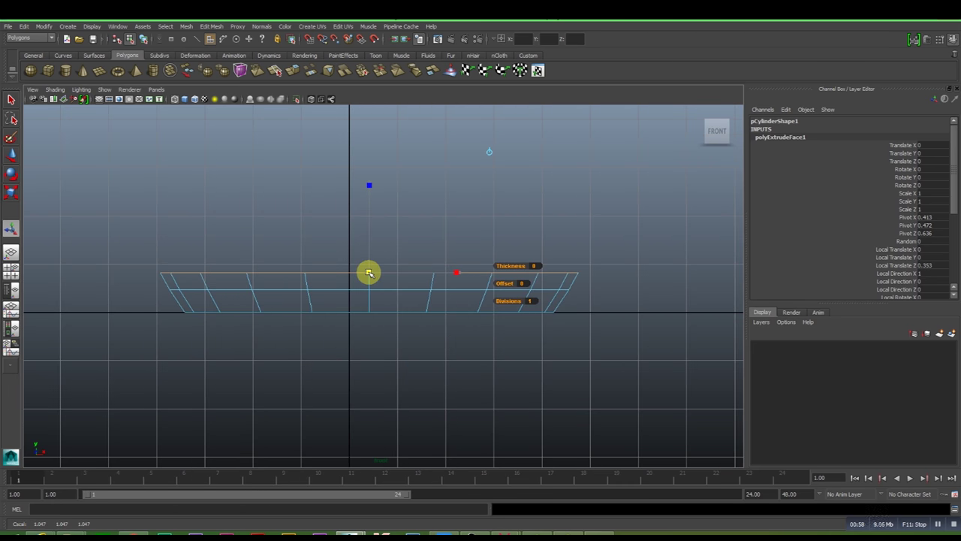
pyautogui.moveTo(368, 272); pyautogui.dragTo(369, 272)
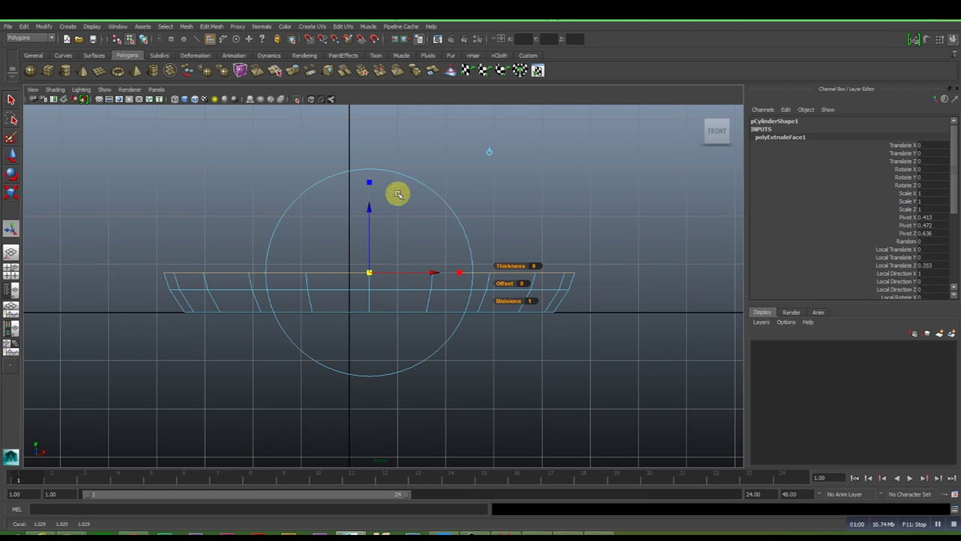
pyautogui.click(211, 31)
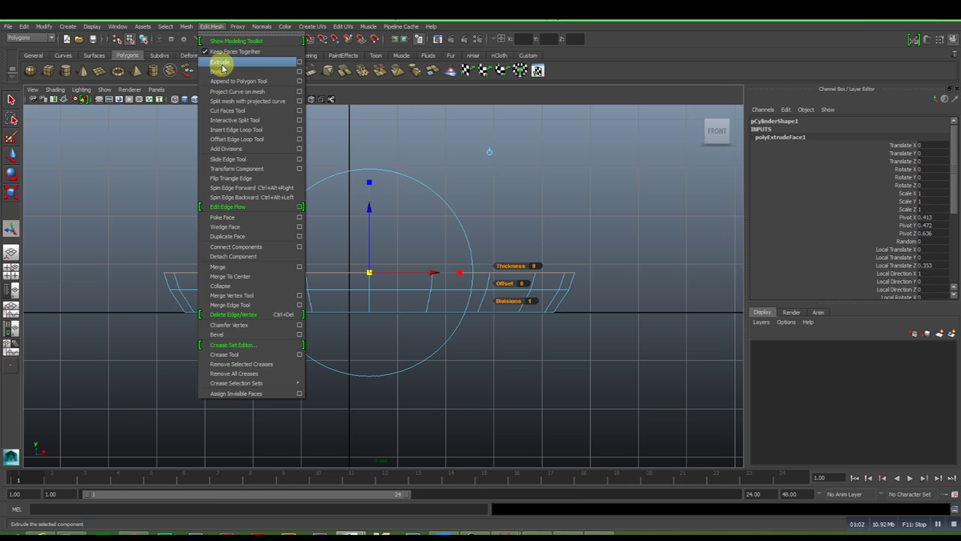
# Step: Extrude the top face again and raise it to Local Translate Z 9.765 for the tall body
pyautogui.click(222, 66)
pyautogui.moveTo(368, 214); pyautogui.dragTo(389, 301)
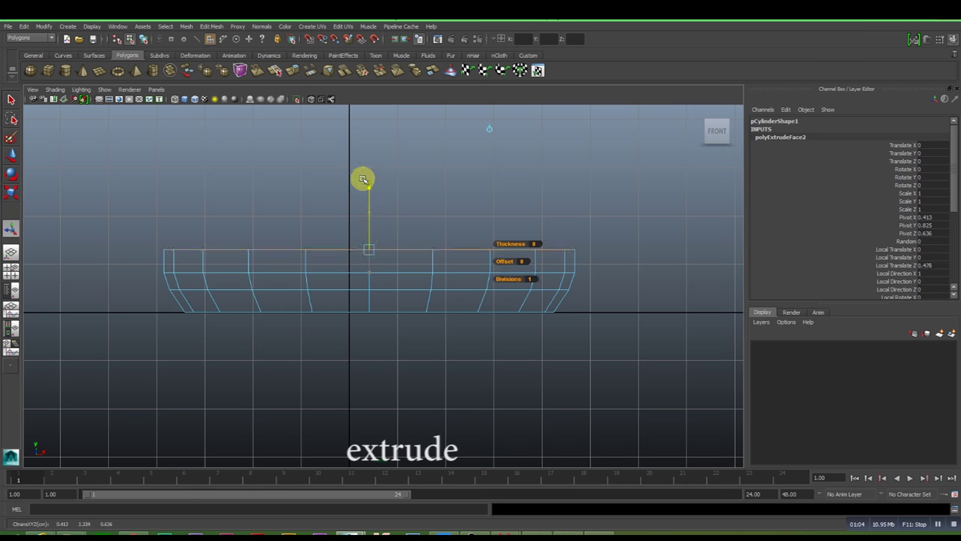
pyautogui.keyDown('alt'); pyautogui.moveTo(388, 300); pyautogui.dragTo(367, 287, button='right'); pyautogui.keyUp('alt')
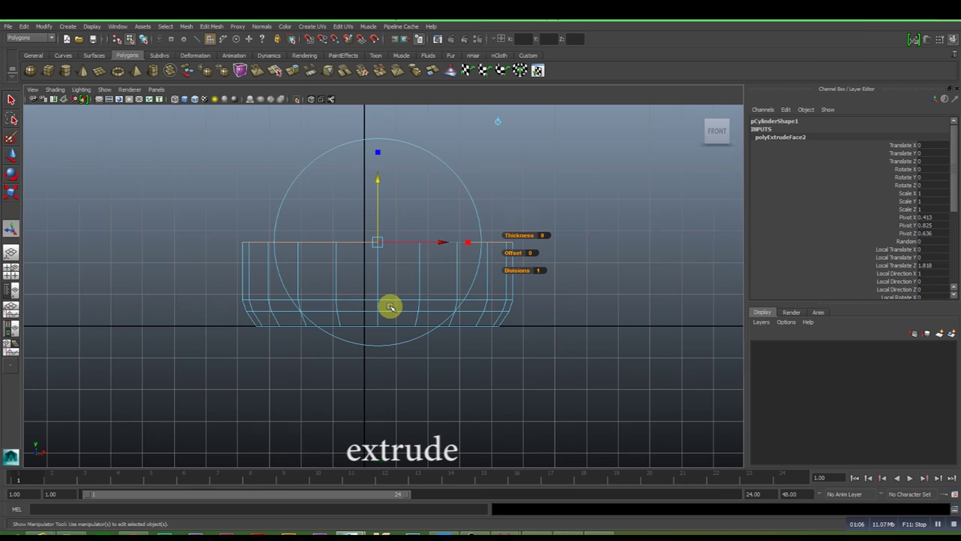
pyautogui.keyDown('alt'); pyautogui.moveTo(367, 288); pyautogui.dragTo(353, 339, button='middle'); pyautogui.keyUp('alt')
pyautogui.moveTo(388, 260); pyautogui.dragTo(380, 144)
pyautogui.keyDown('alt'); pyautogui.moveTo(382, 331); pyautogui.dragTo(377, 423, button='middle'); pyautogui.keyUp('alt')
pyautogui.moveTo(378, 422)
pyautogui.keyDown('alt'); pyautogui.mouseDown(button='right')
pyautogui.moveTo(381, 354)
pyautogui.moveTo(256, 261)
pyautogui.moveTo(383, 251)
pyautogui.mouseUp(button='right'); pyautogui.keyUp('alt')
pyautogui.moveTo(381, 233); pyautogui.dragTo(380, 176)
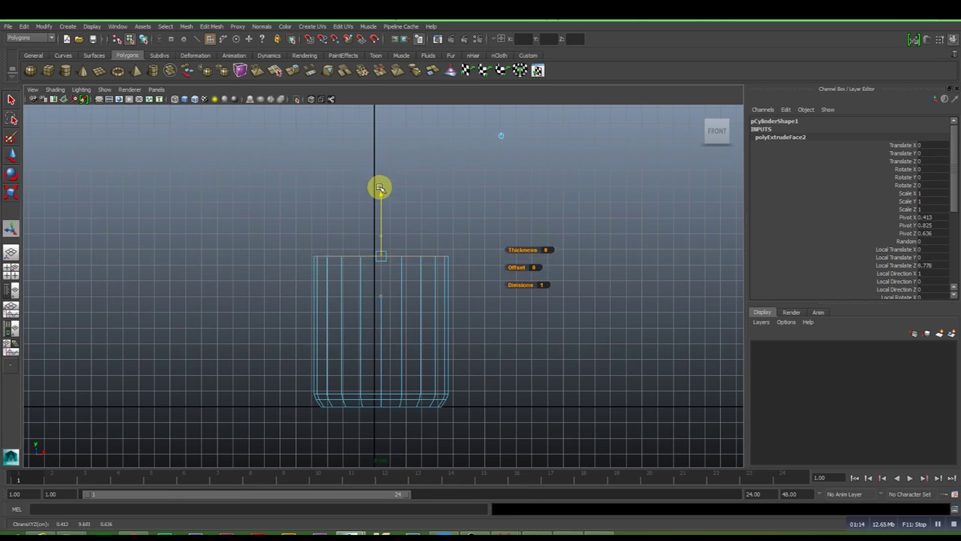
pyautogui.click(211, 27)
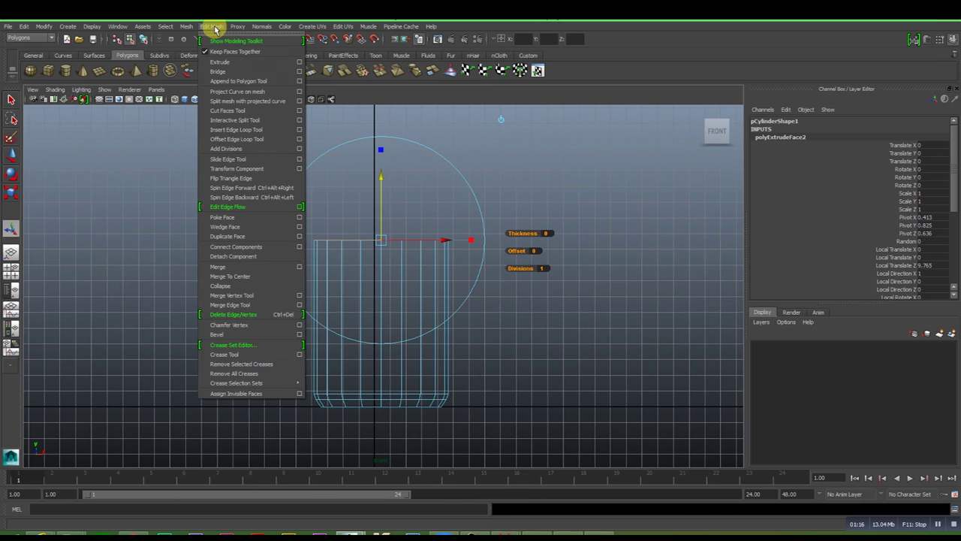
# Step: Extrude a short section, scale its top inward and lower it slightly into a sloped shoulder
pyautogui.click(234, 66)
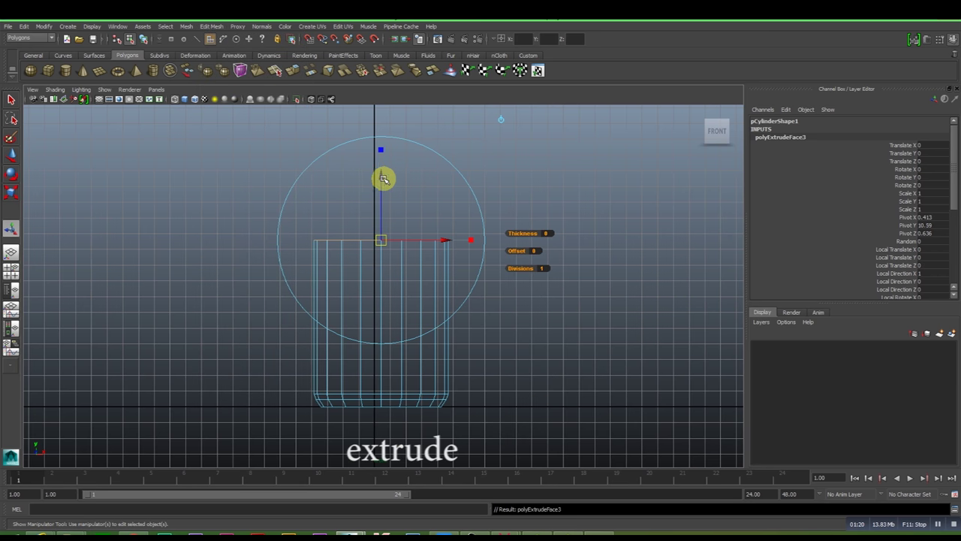
pyautogui.moveTo(380, 178); pyautogui.dragTo(379, 156)
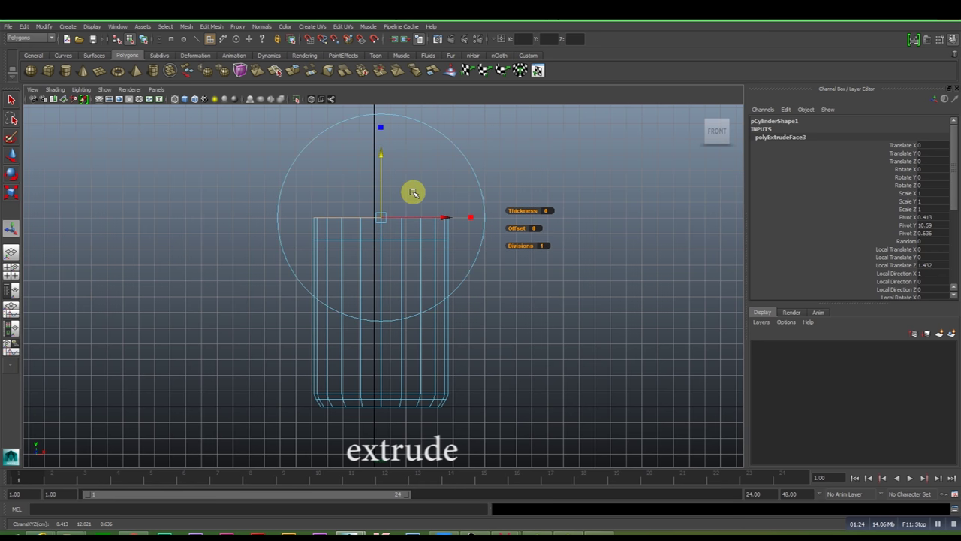
pyautogui.press('r')
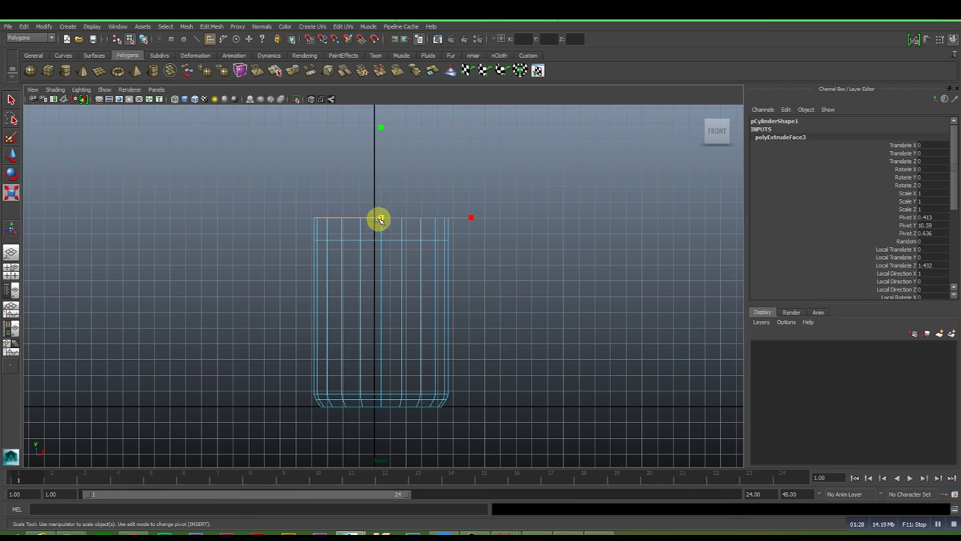
pyautogui.moveTo(381, 217); pyautogui.dragTo(377, 219)
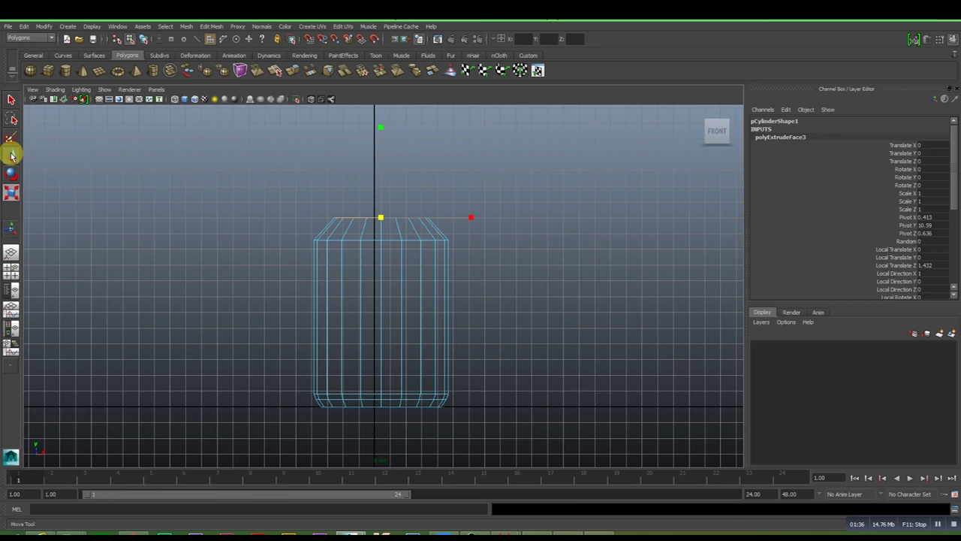
pyautogui.click(12, 155)
pyautogui.moveTo(382, 155); pyautogui.dragTo(380, 160)
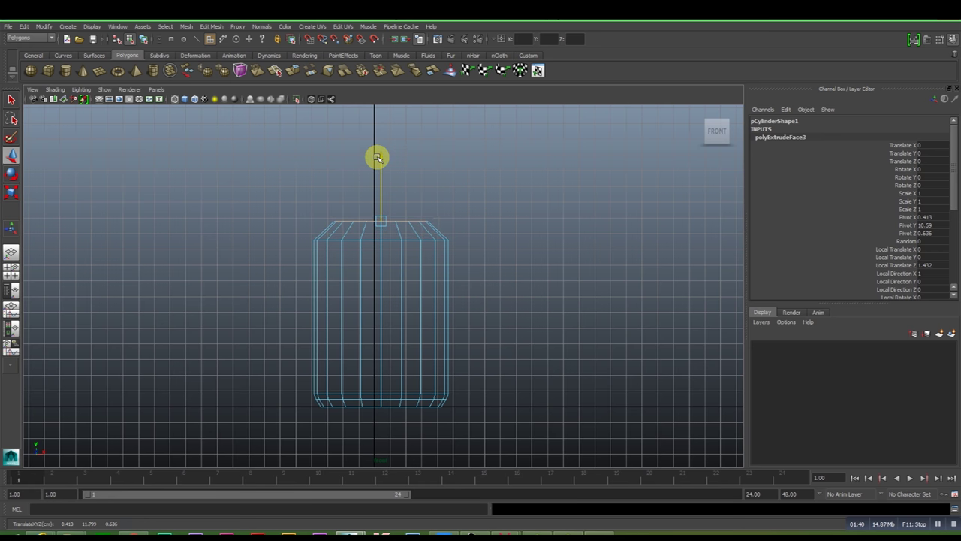
pyautogui.scroll(4, 426, 247)
pyautogui.keyDown('alt'); pyautogui.moveTo(408, 251); pyautogui.dragTo(408, 358, button='middle'); pyautogui.keyUp('alt')
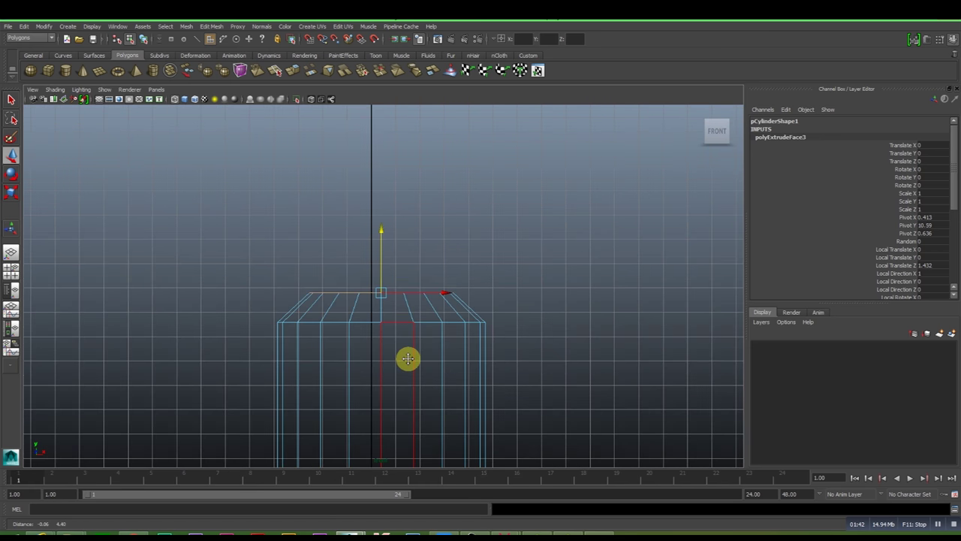
pyautogui.click(216, 28)
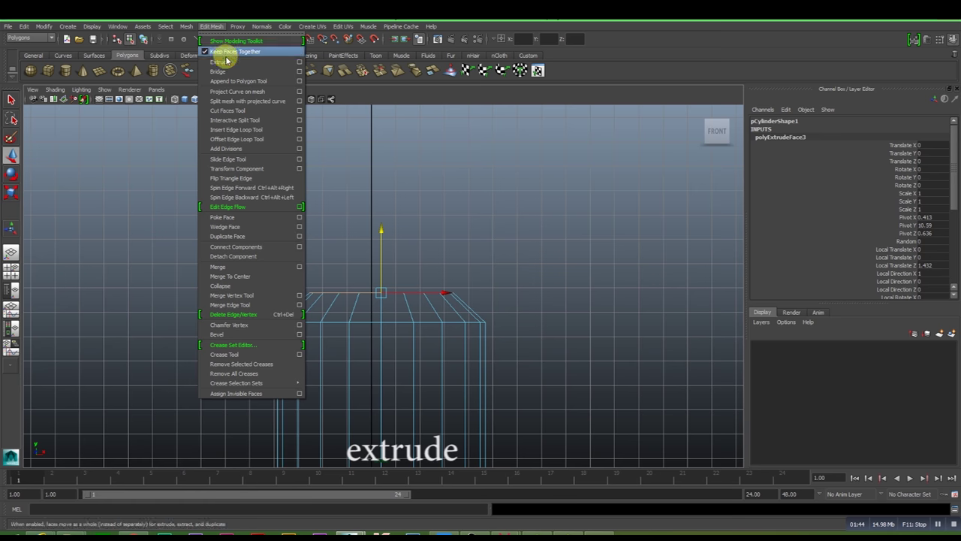
# Step: Extrude the shoulder's top face upward and scale it in toward the centre
pyautogui.click(225, 60)
pyautogui.moveTo(381, 225); pyautogui.dragTo(381, 191)
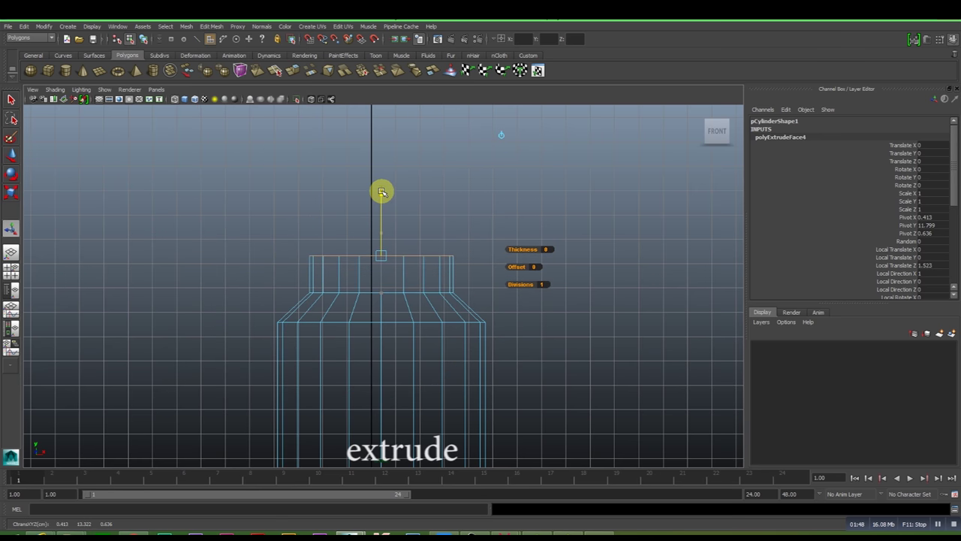
pyautogui.click(11, 195)
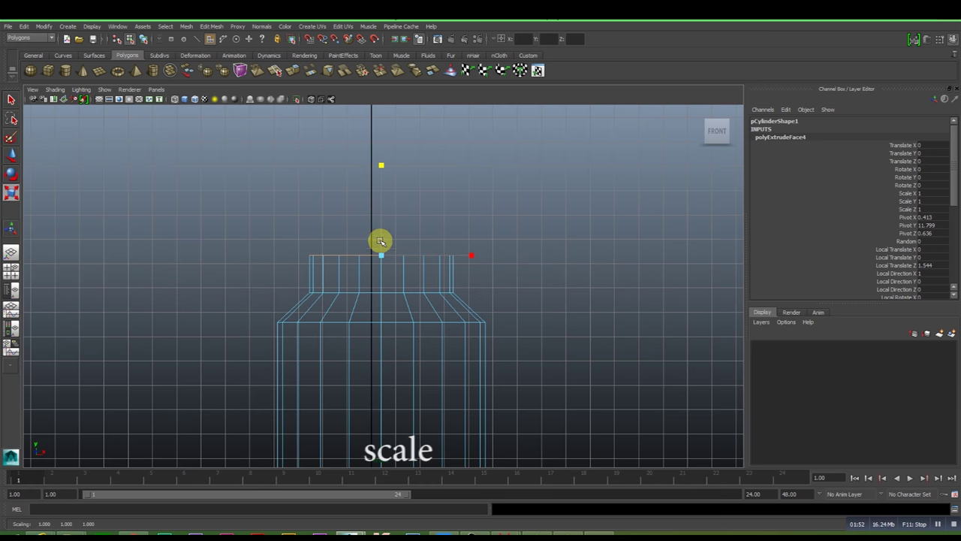
pyautogui.moveTo(381, 257); pyautogui.dragTo(339, 269)
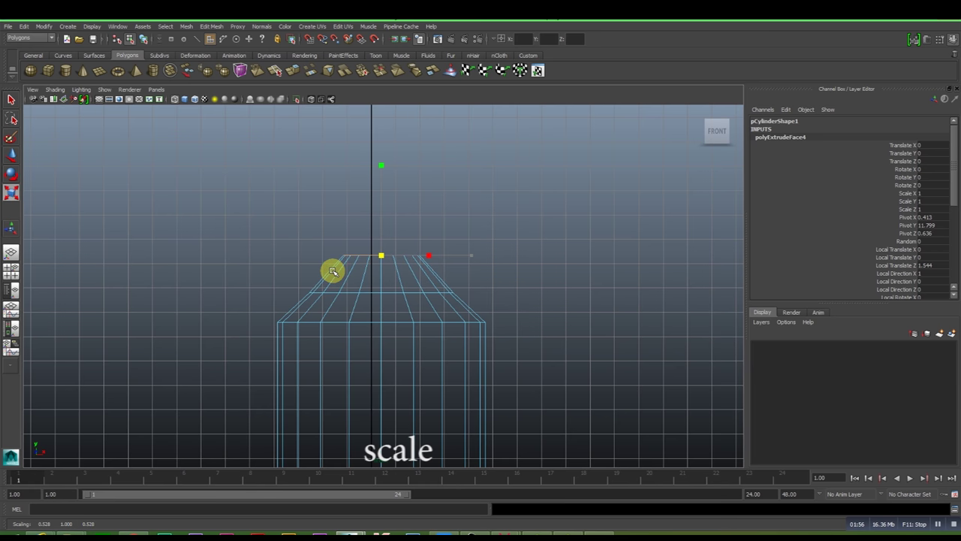
pyautogui.moveTo(336, 272); pyautogui.dragTo(338, 273)
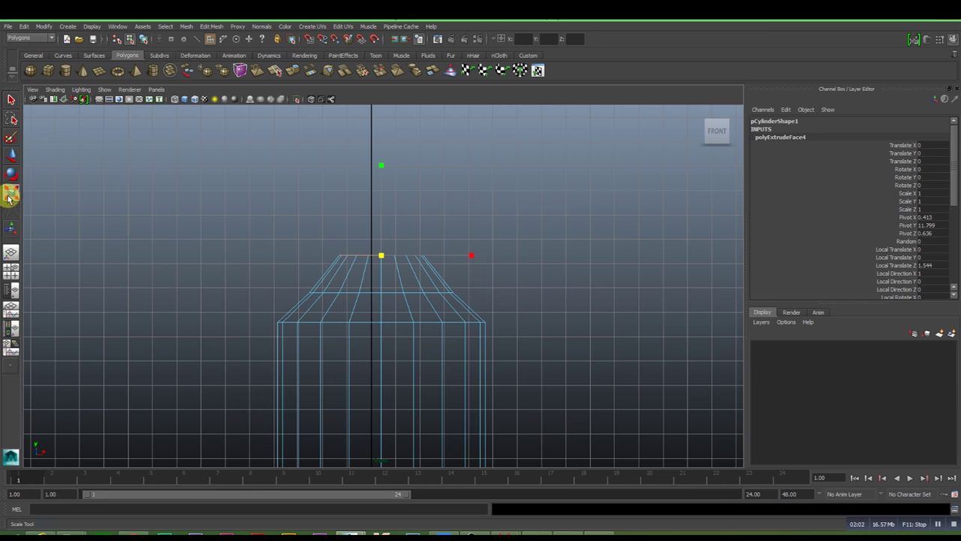
pyautogui.click(213, 26)
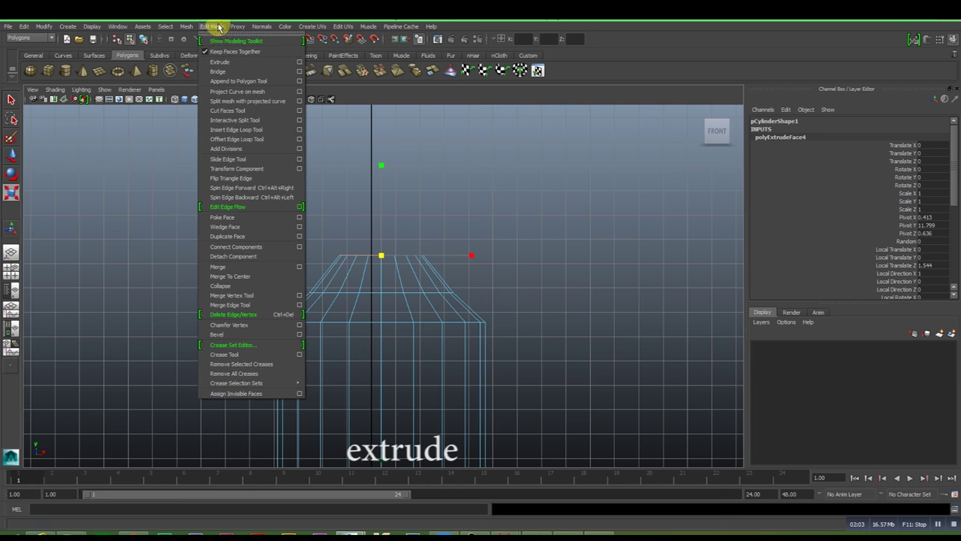
# Step: Extrude another section raised 0.947 and taper its top inward toward the neck
pyautogui.click(234, 68)
pyautogui.moveTo(383, 189); pyautogui.dragTo(380, 167)
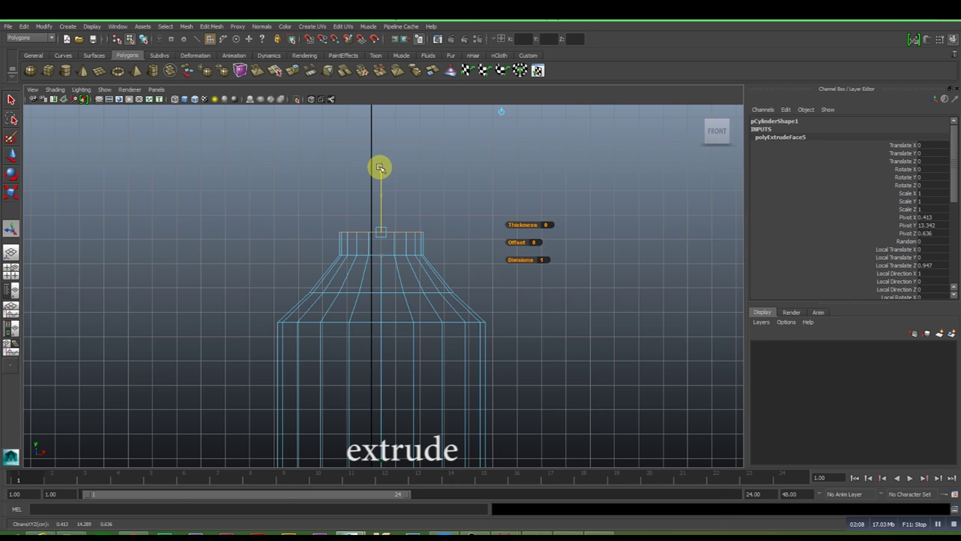
pyautogui.moveTo(380, 168); pyautogui.dragTo(380, 168)
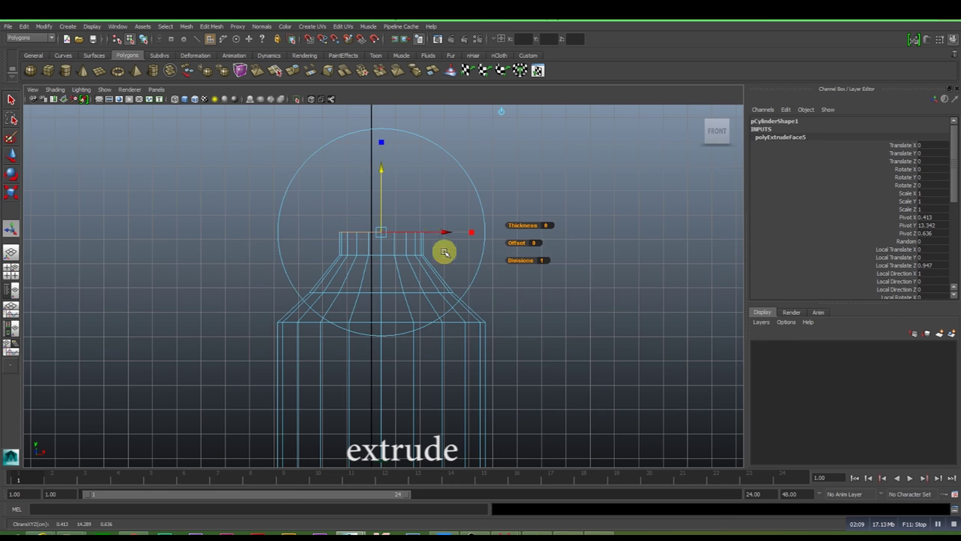
pyautogui.click(13, 193)
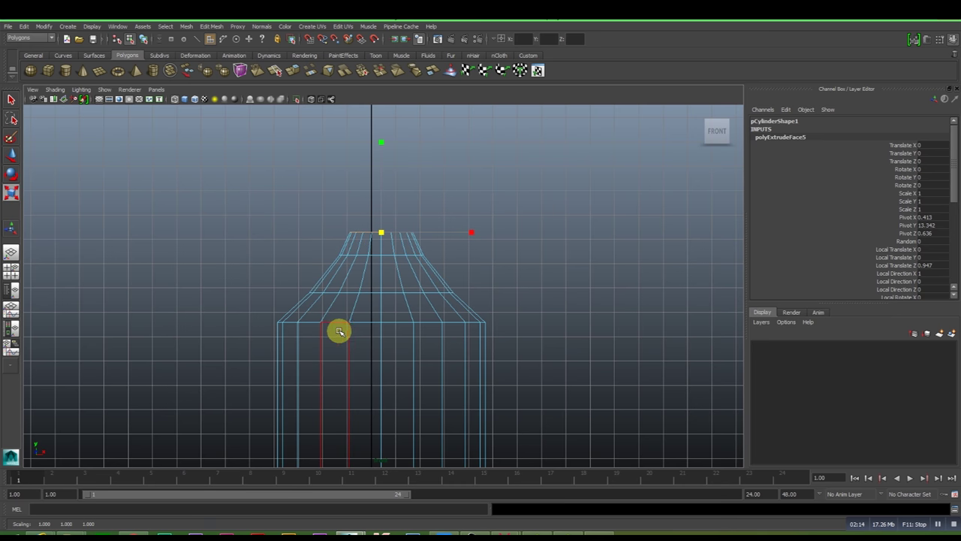
pyautogui.keyDown('alt'); pyautogui.moveTo(340, 325); pyautogui.dragTo(330, 365, button='middle'); pyautogui.keyUp('alt')
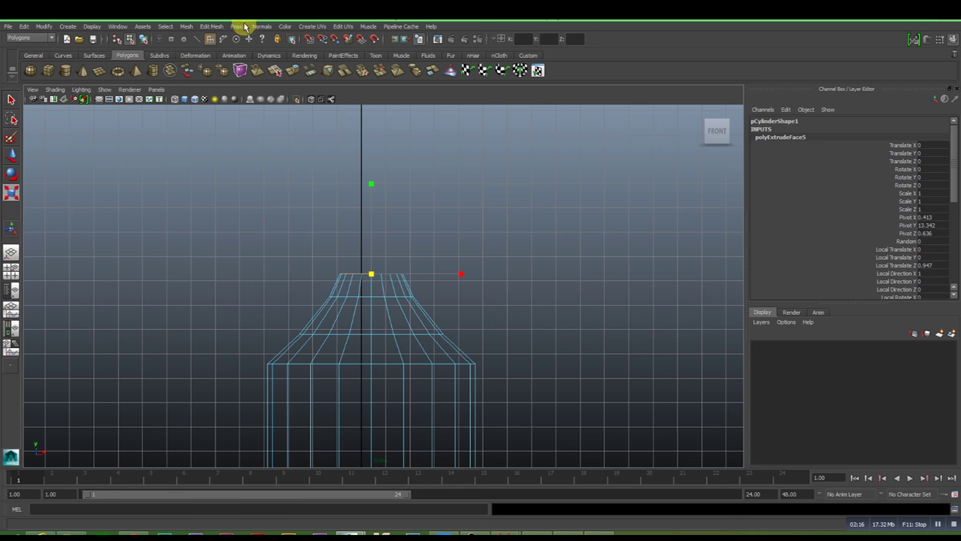
pyautogui.click(214, 28)
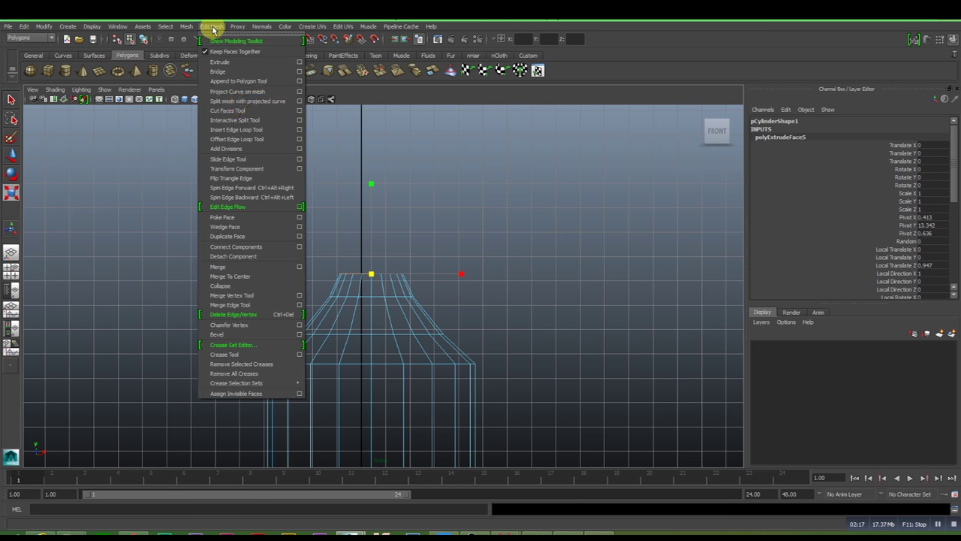
# Step: Extrude two straight neck segments upward from the shoulder
pyautogui.click(240, 69)
pyautogui.keyDown('alt'); pyautogui.moveTo(230, 233); pyautogui.dragTo(353, 329, button='middle'); pyautogui.keyUp('alt')
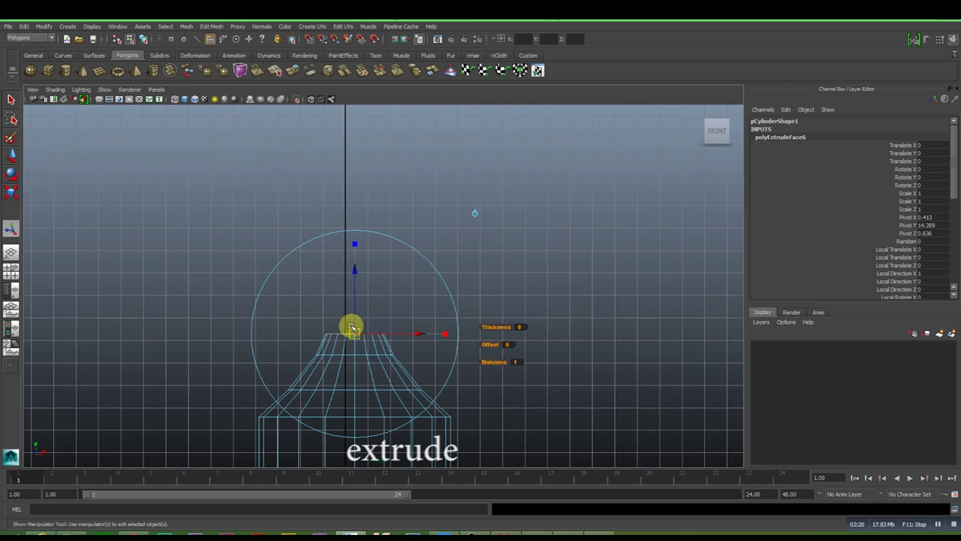
pyautogui.moveTo(359, 276); pyautogui.dragTo(346, 247)
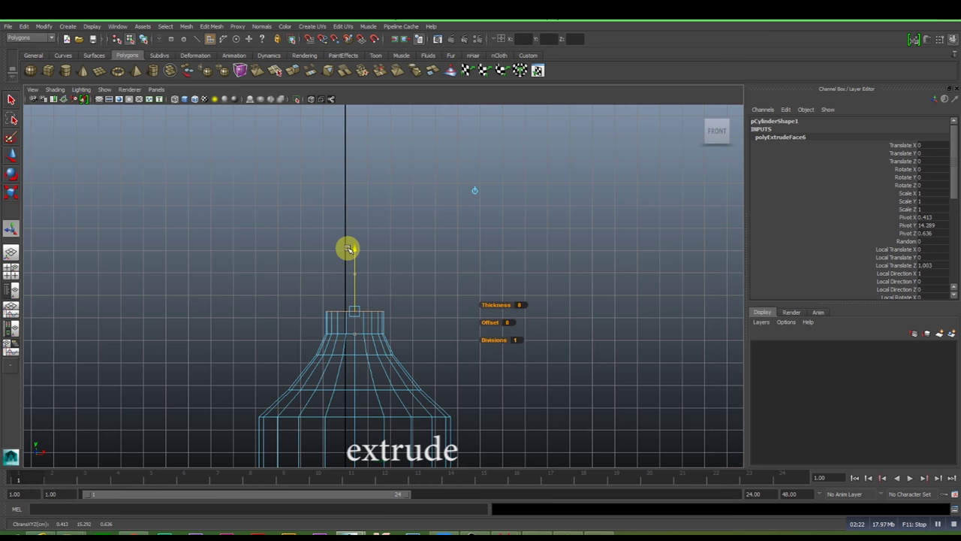
pyautogui.moveTo(344, 243); pyautogui.dragTo(340, 240)
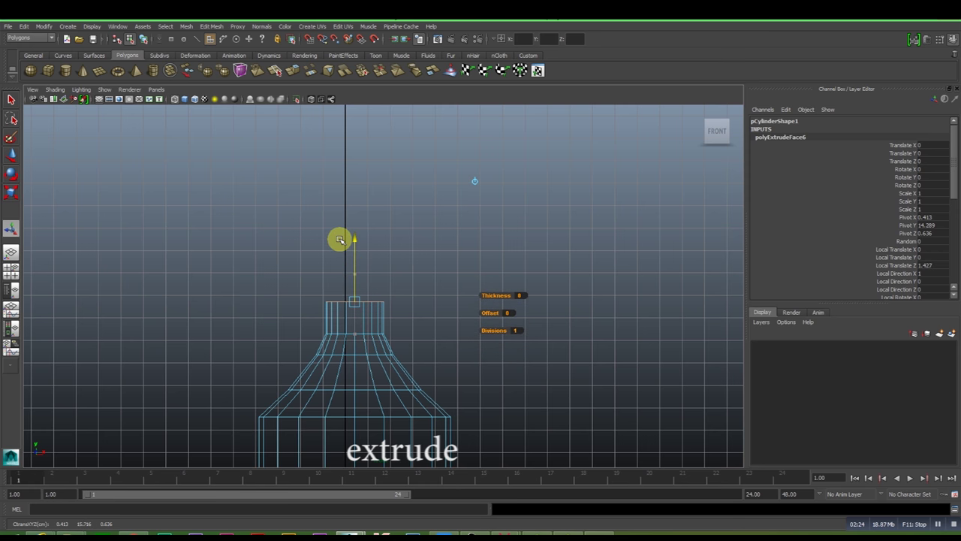
pyautogui.click(203, 27)
pyautogui.click(217, 53)
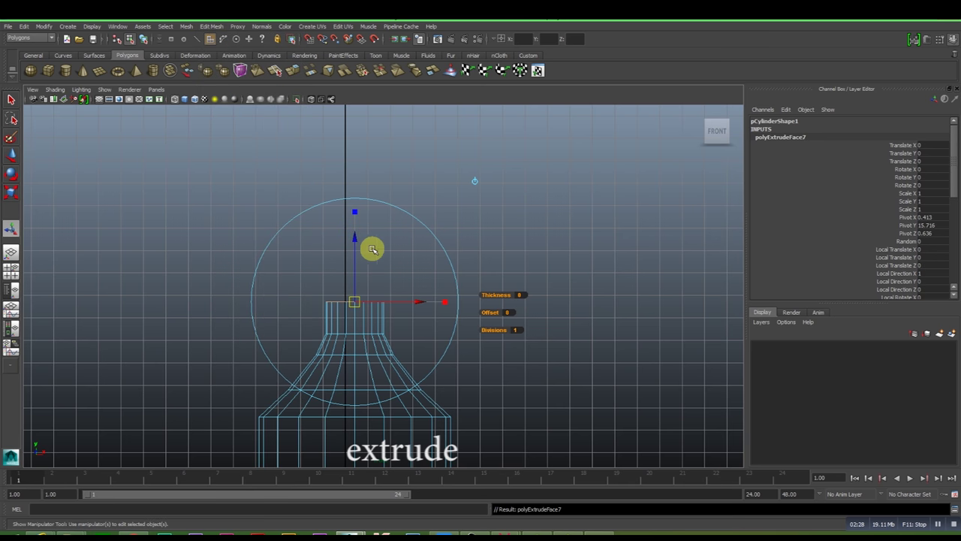
pyautogui.moveTo(352, 241); pyautogui.dragTo(350, 218)
# Step: Stack further straight neck extrusions, the latest raised 2.43
pyautogui.click(211, 26)
pyautogui.click(218, 55)
pyautogui.moveTo(354, 209); pyautogui.dragTo(356, 186)
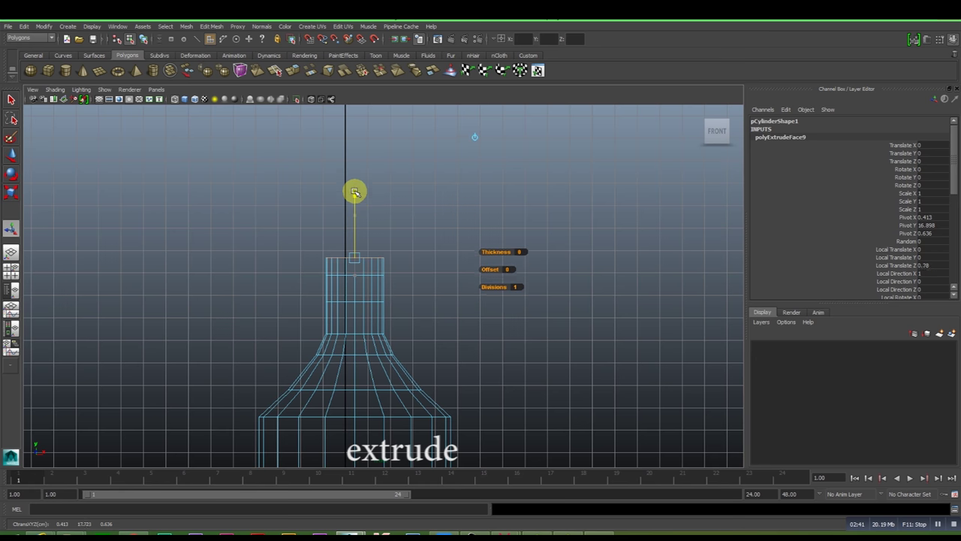
pyautogui.click(212, 27)
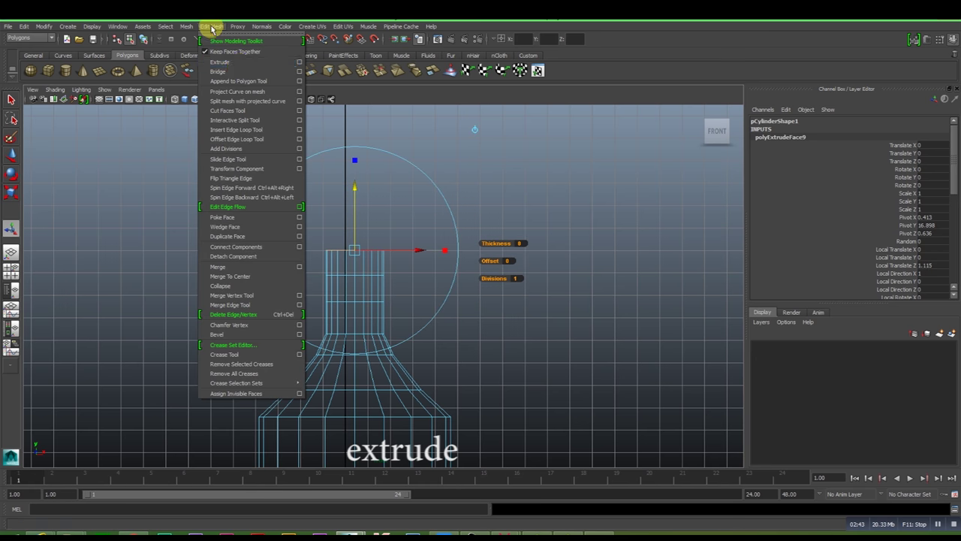
pyautogui.click(239, 60)
pyautogui.moveTo(352, 199); pyautogui.dragTo(351, 164)
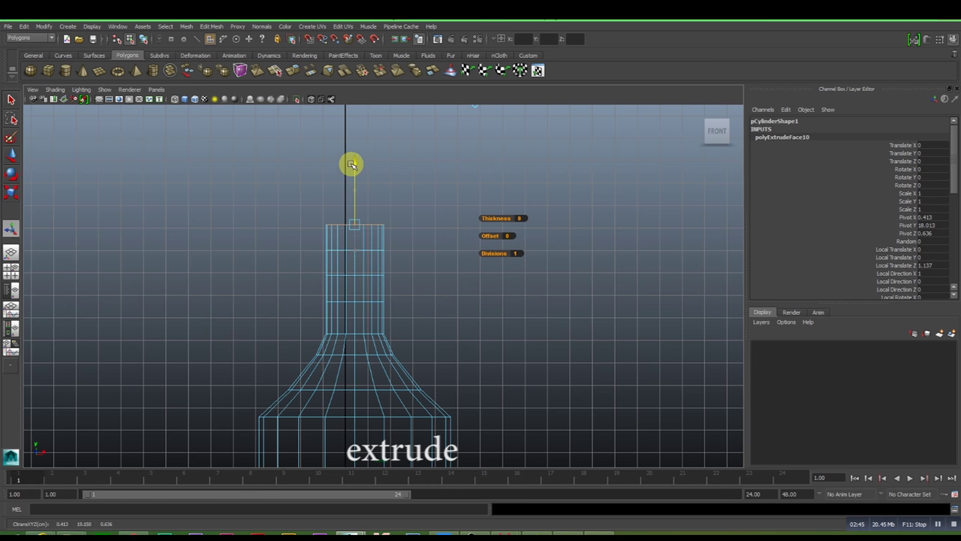
pyautogui.moveTo(352, 164); pyautogui.dragTo(361, 106)
pyautogui.click(212, 26)
pyautogui.click(232, 60)
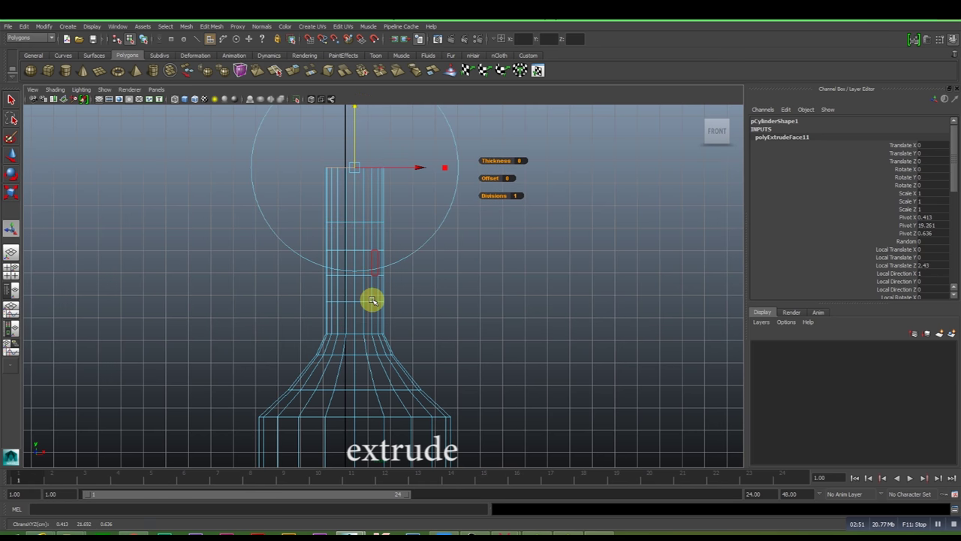
# Step: Inspect the neck in the four-view layout and re-centre the front view on its top
pyautogui.scroll(-5, 371, 301)
pyautogui.scroll(3, 374, 307)
pyautogui.scroll(3, 371, 282)
pyautogui.scroll(2, 385, 344)
pyautogui.scroll(1, 392, 335)
pyautogui.keyDown('alt'); pyautogui.moveTo(399, 341); pyautogui.dragTo(403, 393, button='middle'); pyautogui.keyUp('alt')
pyautogui.press('space')
pyautogui.press('space')
pyautogui.moveTo(581, 236)
pyautogui.keyDown('alt'); pyautogui.mouseDown()
pyautogui.moveTo(479, 303)
pyautogui.moveTo(406, 333)
pyautogui.moveTo(504, 304)
pyautogui.moveTo(539, 320)
pyautogui.moveTo(428, 330)
pyautogui.mouseUp(); pyautogui.keyUp('alt')
pyautogui.press('space')
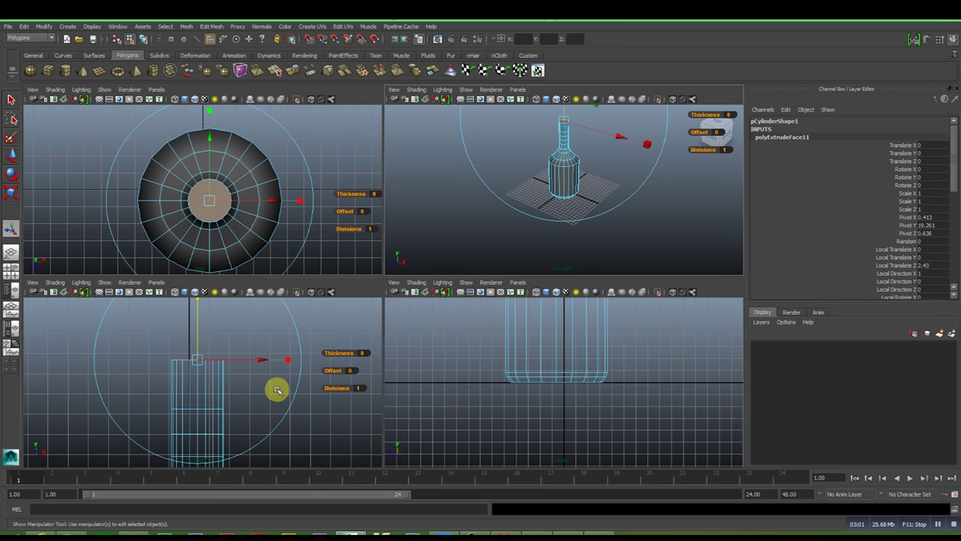
pyautogui.press('space')
pyautogui.moveTo(339, 386)
pyautogui.keyDown('alt'); pyautogui.mouseDown(button='middle')
pyautogui.moveTo(416, 406)
pyautogui.moveTo(399, 255)
pyautogui.mouseUp(button='middle'); pyautogui.keyUp('alt')
# Step: Lower the top neck face to a local Z offset of 1.129 and frame it
pyautogui.moveTo(368, 167); pyautogui.dragTo(368, 199)
pyautogui.keyDown('alt'); pyautogui.moveTo(369, 242); pyautogui.dragTo(373, 301, button='right'); pyautogui.keyUp('alt')
pyautogui.keyDown('alt'); pyautogui.moveTo(373, 301); pyautogui.dragTo(373, 229, button='middle'); pyautogui.keyUp('alt')
pyautogui.keyDown('alt'); pyautogui.moveTo(374, 230); pyautogui.dragTo(383, 258, button='right'); pyautogui.keyUp('alt')
pyautogui.keyDown('alt'); pyautogui.moveTo(384, 257); pyautogui.dragTo(381, 308, button='middle'); pyautogui.keyUp('alt')
pyautogui.keyDown('alt'); pyautogui.moveTo(381, 308); pyautogui.dragTo(382, 311, button='right'); pyautogui.keyUp('alt')
pyautogui.keyDown('alt'); pyautogui.moveTo(382, 311); pyautogui.dragTo(279, 146, button='middle'); pyautogui.keyUp('alt')
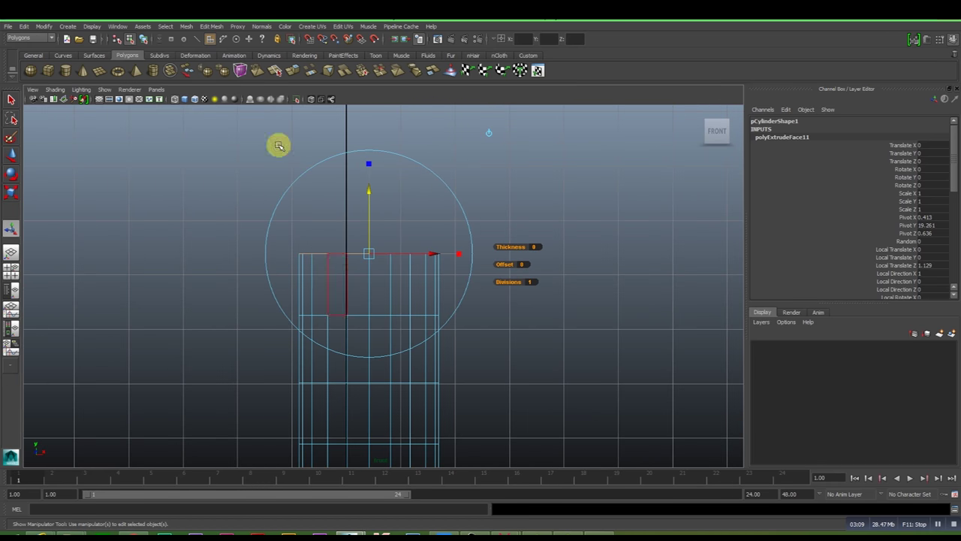
# Step: Add four thin extrusions to the neck top, the latest raised 0.212
pyautogui.click(213, 28)
pyautogui.click(228, 59)
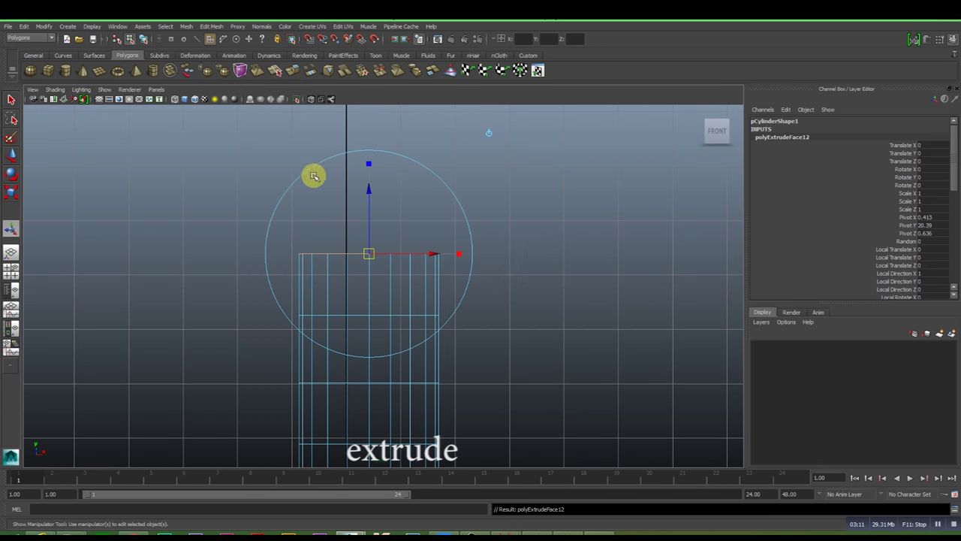
pyautogui.moveTo(365, 189); pyautogui.dragTo(361, 177)
pyautogui.click(214, 28)
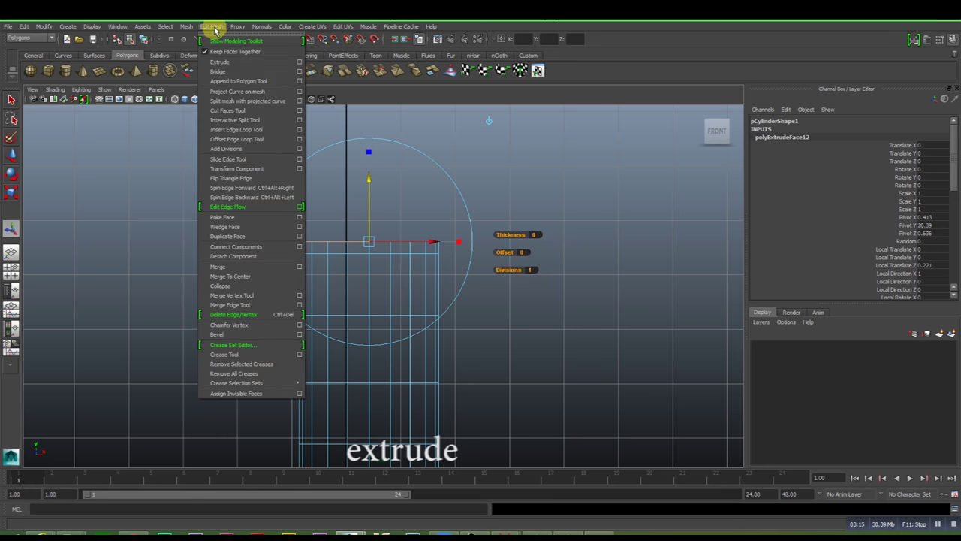
pyautogui.click(234, 64)
pyautogui.moveTo(370, 180); pyautogui.dragTo(366, 167)
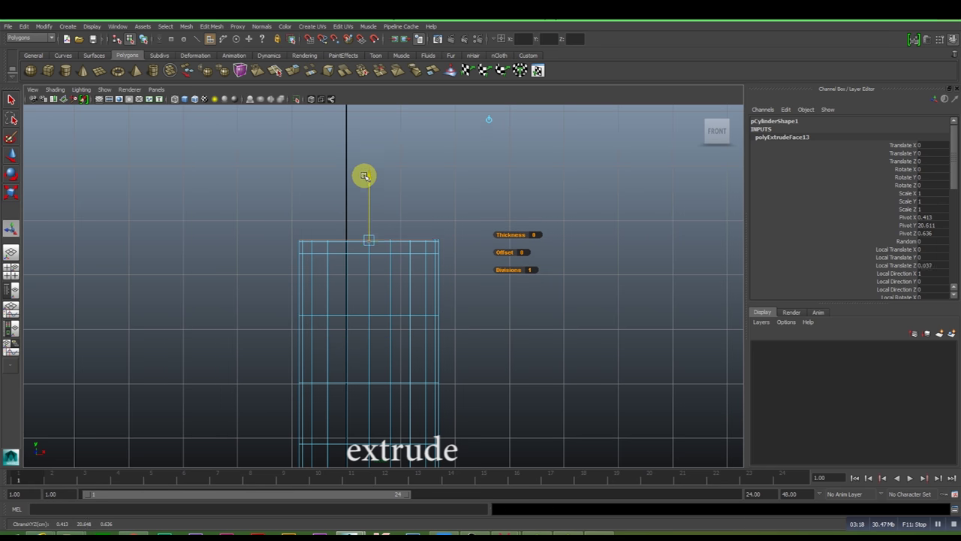
pyautogui.click(210, 27)
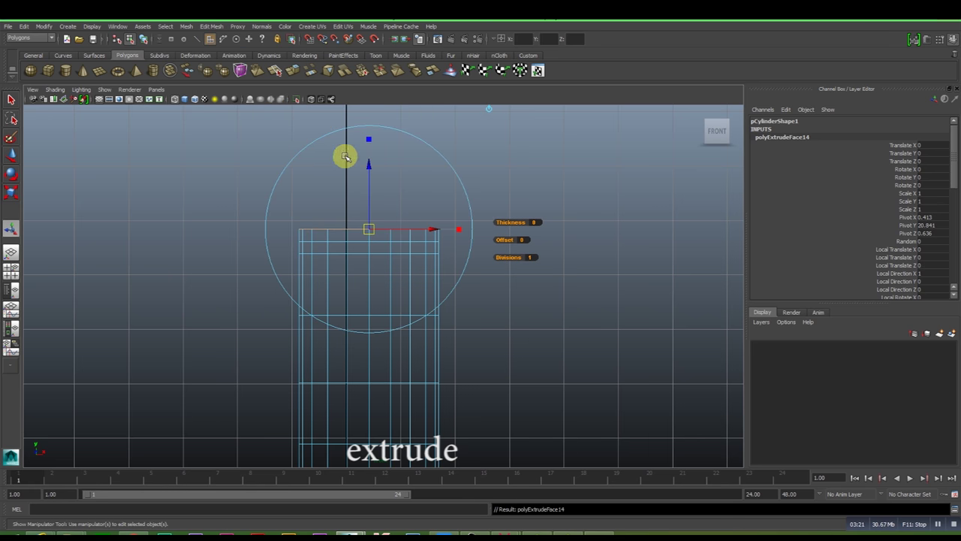
pyautogui.moveTo(368, 166); pyautogui.dragTo(368, 155)
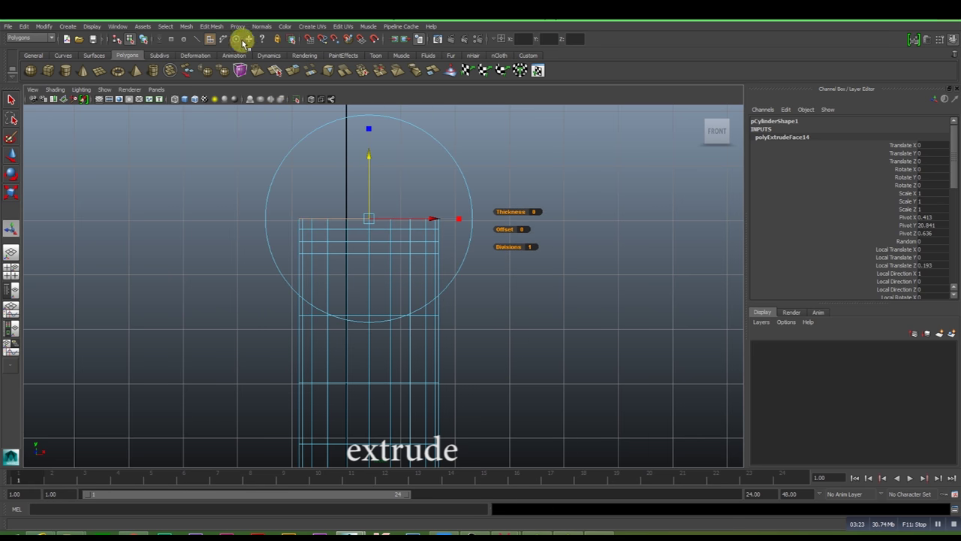
pyautogui.click(217, 27)
pyautogui.click(240, 62)
pyautogui.moveTo(368, 155); pyautogui.dragTo(362, 143)
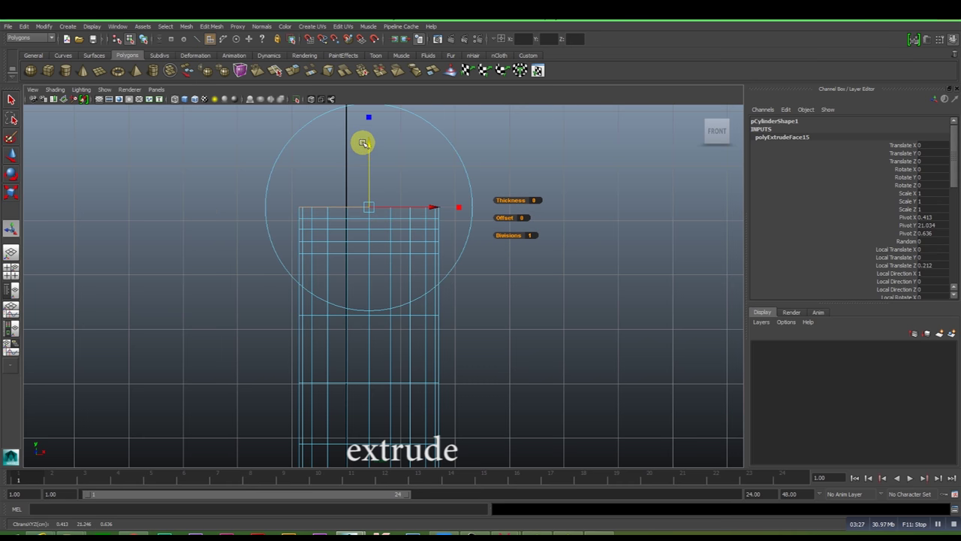
pyautogui.press('space')
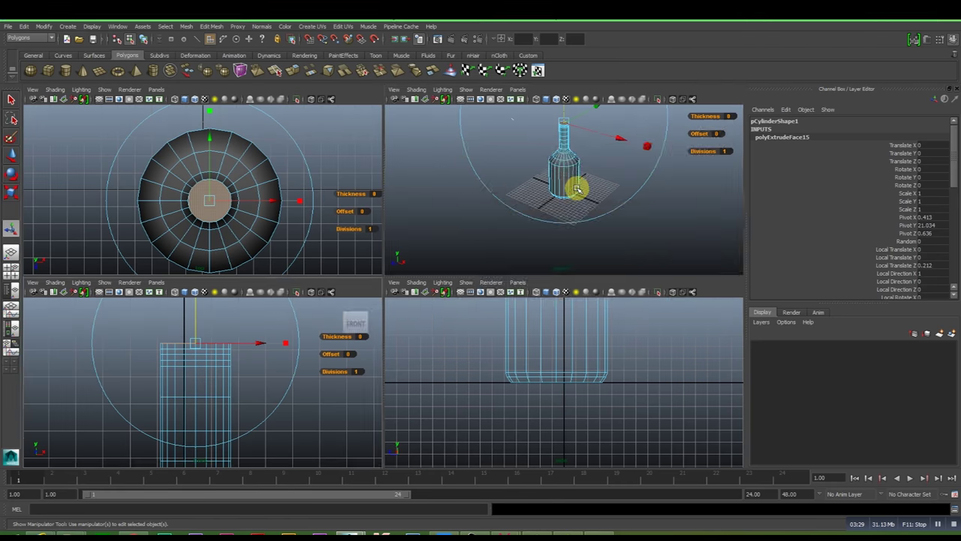
# Step: Return to object mode in the perspective view, select the bottle and orbit around it
pyautogui.press('space')
pyautogui.scroll(5, 369, 241)
pyautogui.rightClick(362, 230)
pyautogui.moveTo(362, 230); pyautogui.dragTo(397, 217, button='right')
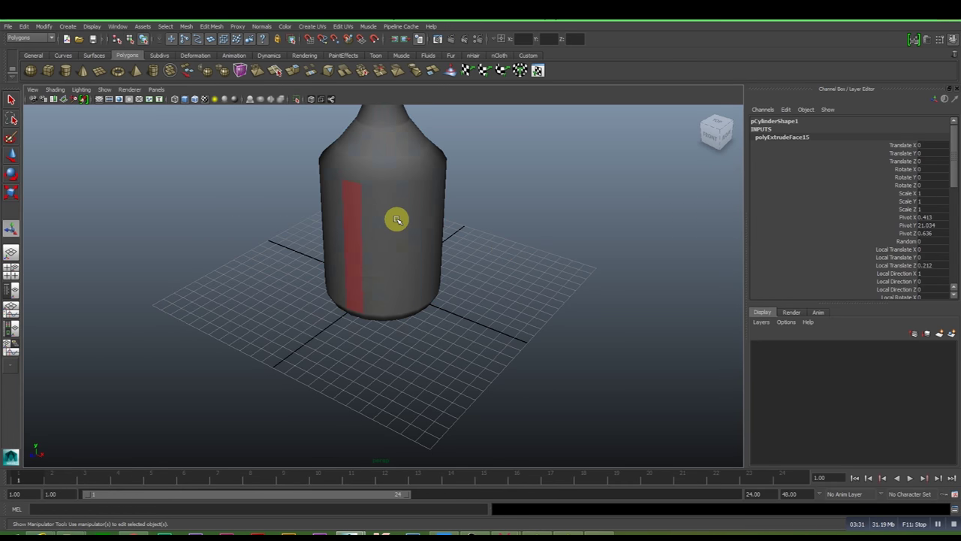
pyautogui.click(376, 232)
pyautogui.scroll(-3, 376, 232)
pyautogui.scroll(-3, 369, 333)
pyautogui.scroll(2, 437, 332)
pyautogui.click(515, 323)
pyautogui.moveTo(515, 322)
pyautogui.keyDown('alt'); pyautogui.mouseDown()
pyautogui.moveTo(489, 371)
pyautogui.moveTo(381, 374)
pyautogui.moveTo(468, 354)
pyautogui.mouseUp(); pyautogui.keyUp('alt')
# Step: Show the bottle shaded (5) in the single front view, select it and zoom in
pyautogui.press('space')
pyautogui.press('space')
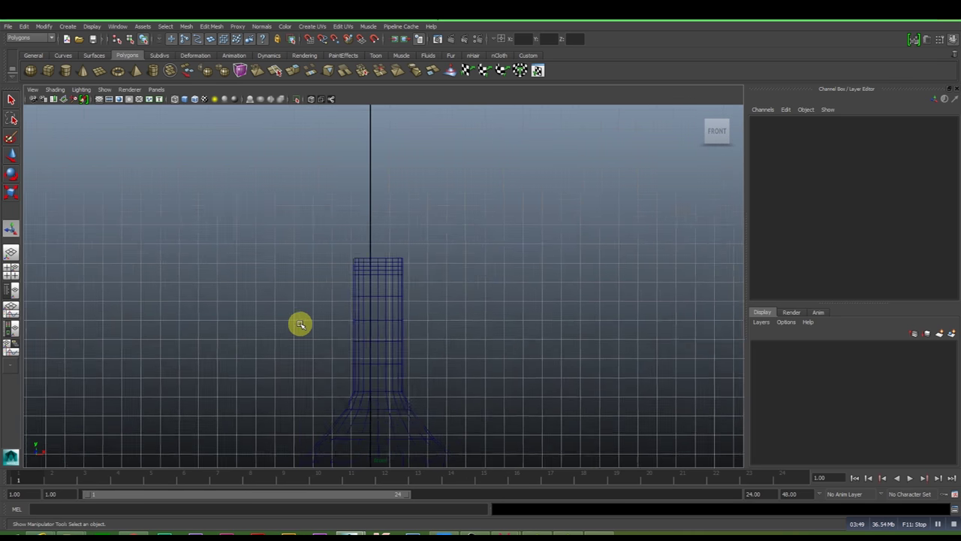
pyautogui.scroll(-3, 335, 181)
pyautogui.press('5')
pyautogui.scroll(-2, 335, 183)
pyautogui.scroll(-1, 338, 300)
pyautogui.click(369, 321)
pyautogui.scroll(1, 386, 352)
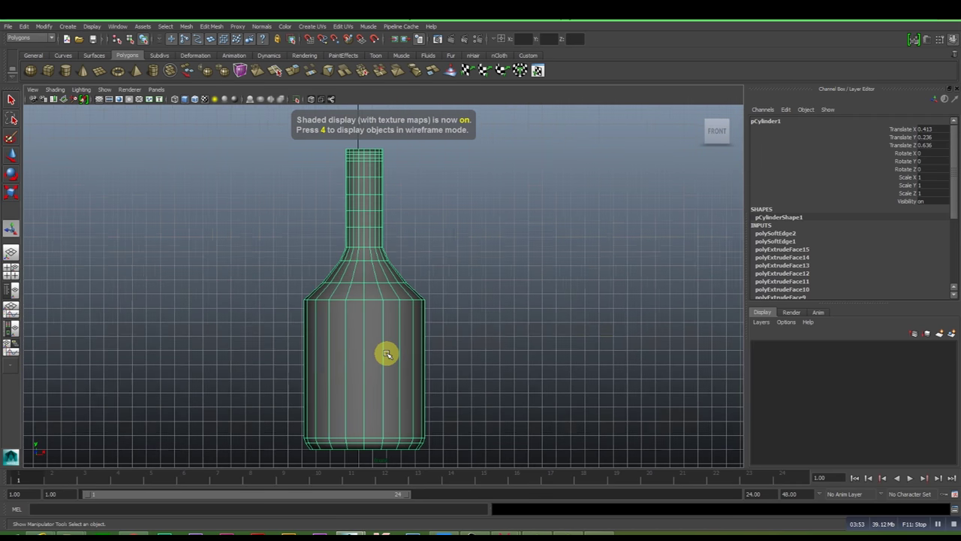
pyautogui.scroll(1, 386, 352)
pyautogui.scroll(2, 275, 296)
pyautogui.scroll(1, 323, 363)
pyautogui.scroll(1, 323, 364)
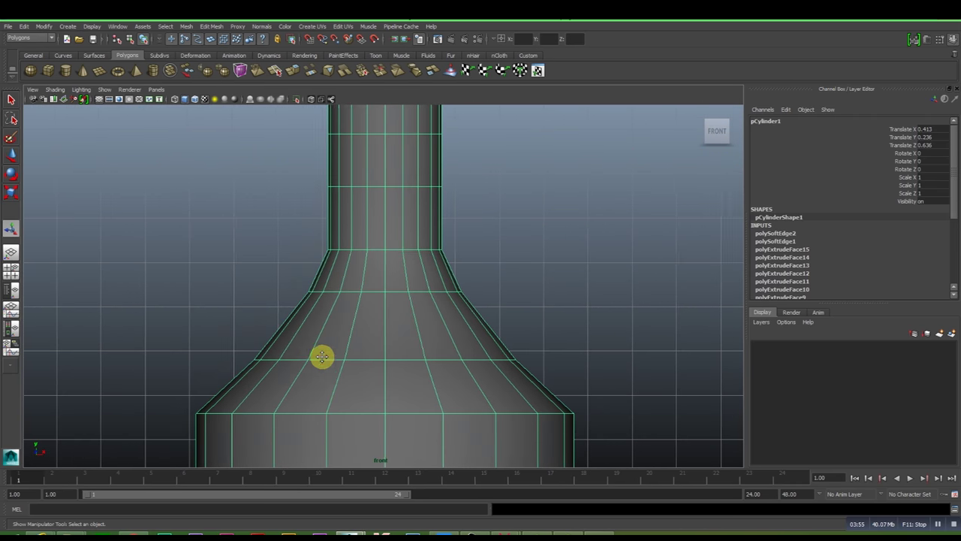
pyautogui.scroll(1, 293, 311)
# Step: Widen the upper shoulder vertex ring slightly and lower it a little
pyautogui.moveTo(329, 337); pyautogui.dragTo(282, 321, button='right')
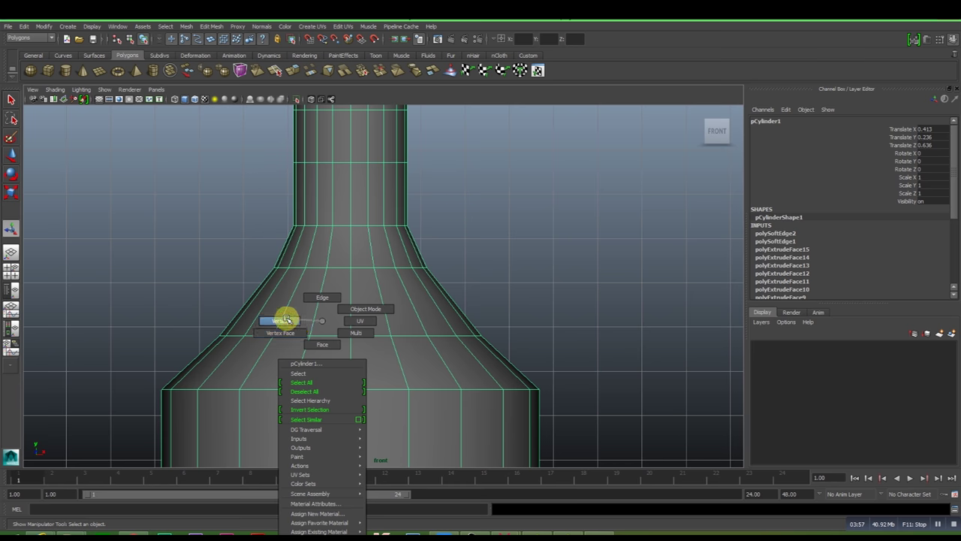
pyautogui.moveTo(251, 337); pyautogui.dragTo(496, 352)
pyautogui.press('r')
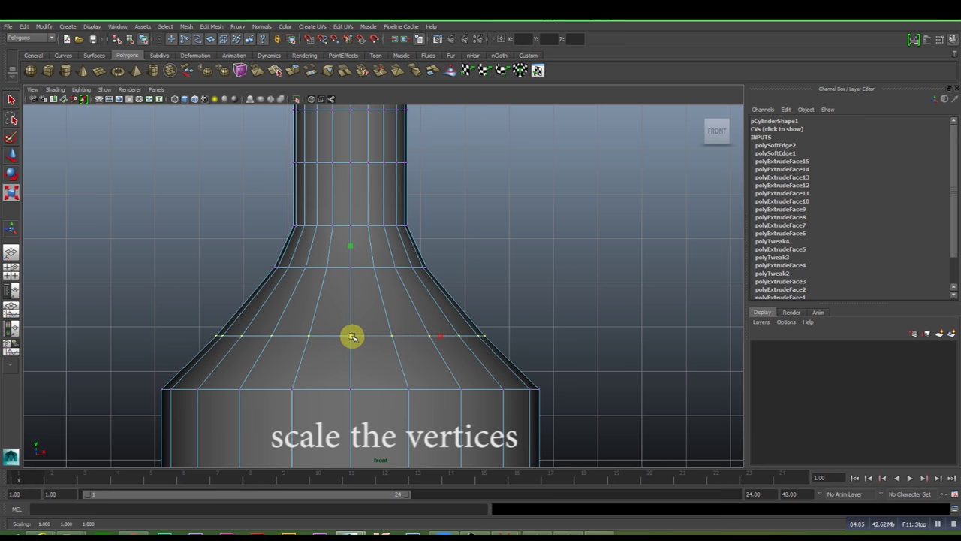
pyautogui.keyDown('alt'); pyautogui.moveTo(352, 338); pyautogui.dragTo(333, 325, button='middle'); pyautogui.keyUp('alt')
pyautogui.moveTo(344, 301); pyautogui.dragTo(466, 314)
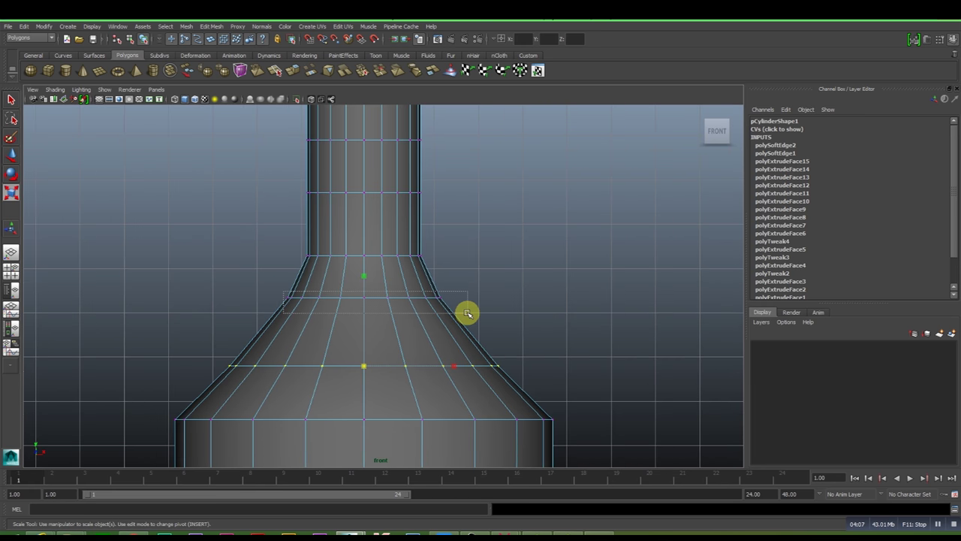
pyautogui.moveTo(364, 300); pyautogui.dragTo(368, 300)
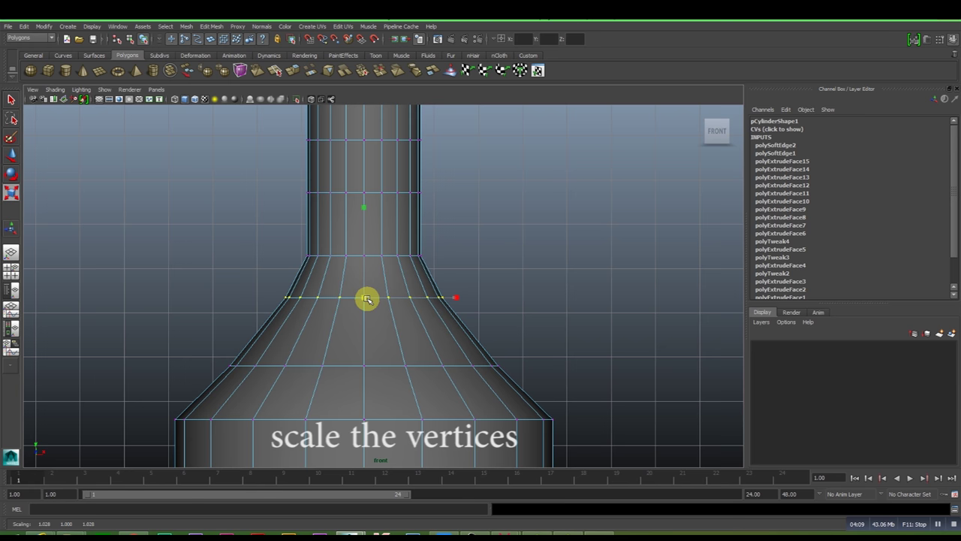
pyautogui.press('w')
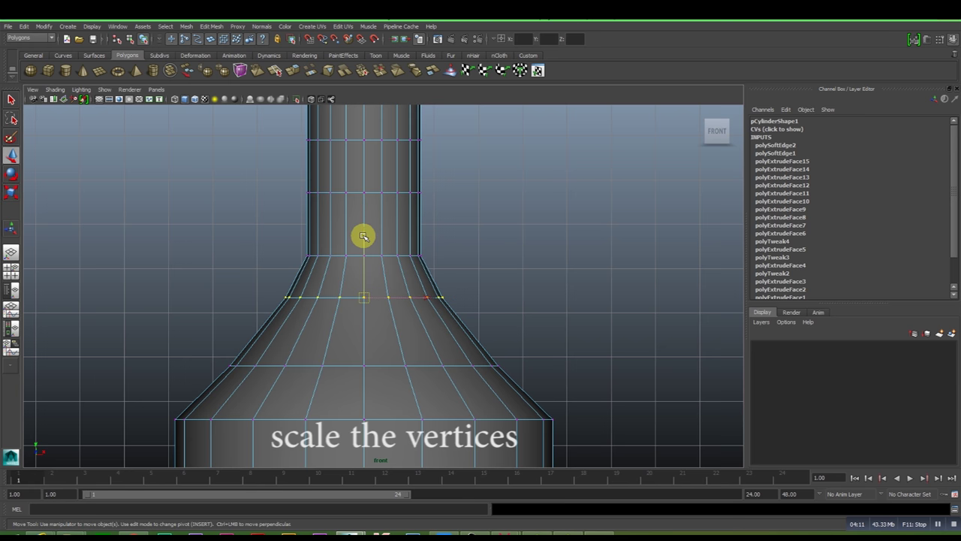
pyautogui.moveTo(363, 236); pyautogui.dragTo(361, 257)
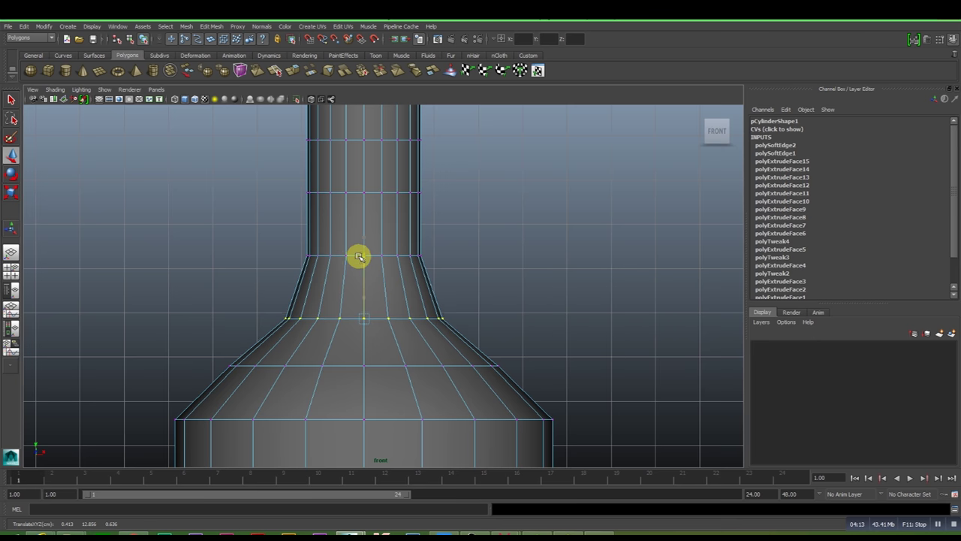
# Step: Scale the middle and lower neck vertex rows inward and lower them slightly to pinch the neck
pyautogui.keyDown('alt'); pyautogui.moveTo(353, 253); pyautogui.dragTo(365, 429, button='middle'); pyautogui.keyUp('alt')
pyautogui.keyDown('alt'); pyautogui.moveTo(365, 429); pyautogui.dragTo(358, 376, button='right'); pyautogui.keyUp('alt')
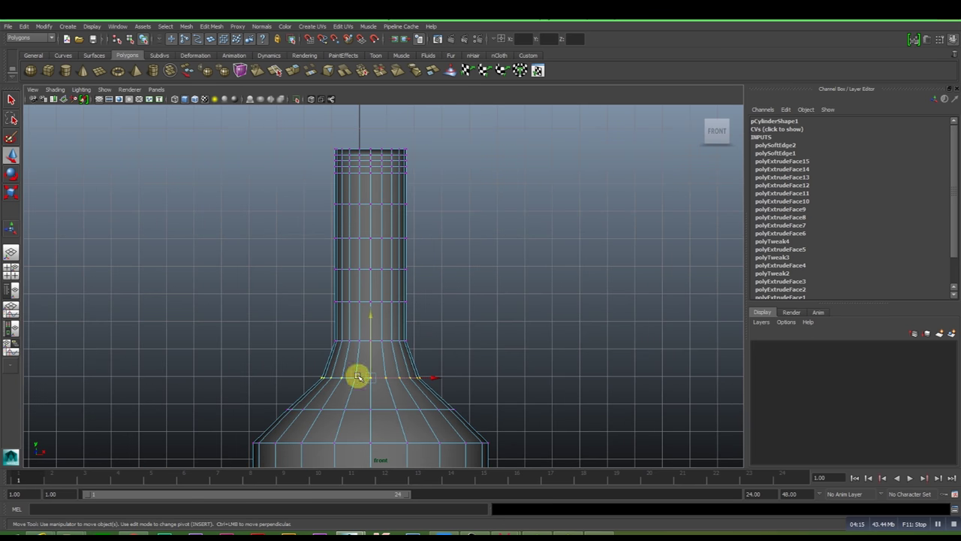
pyautogui.moveTo(372, 289); pyautogui.dragTo(418, 324)
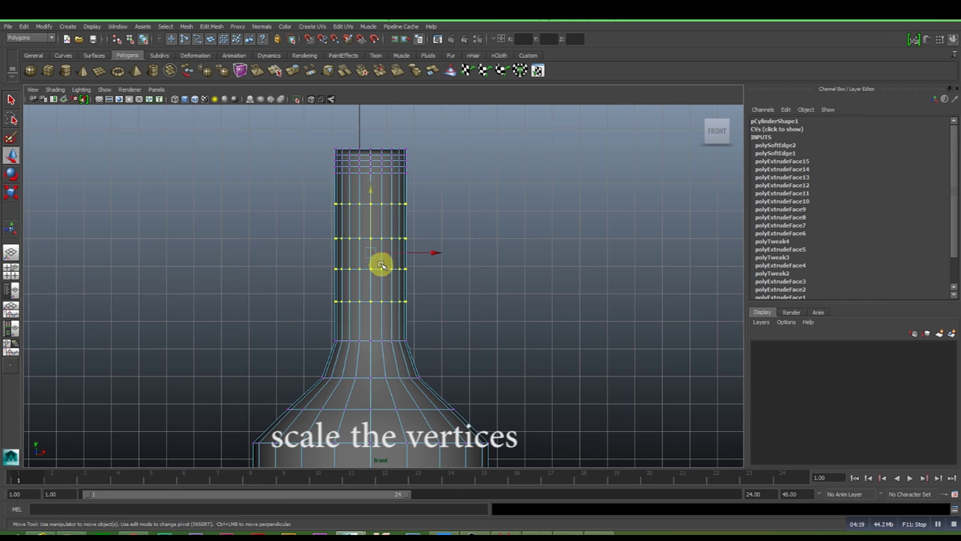
pyautogui.press('r')
pyautogui.moveTo(371, 254); pyautogui.dragTo(367, 256)
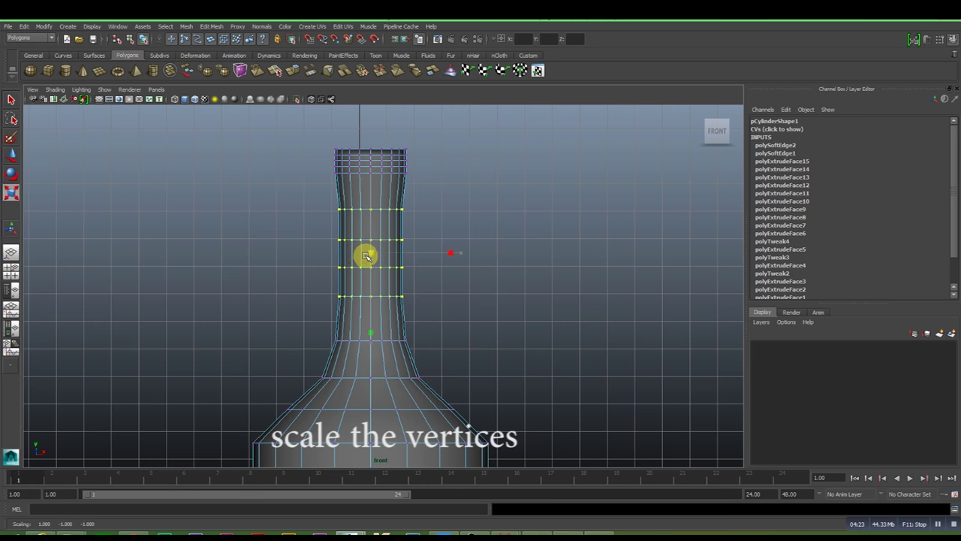
pyautogui.moveTo(319, 204); pyautogui.dragTo(328, 291)
pyautogui.moveTo(393, 347); pyautogui.dragTo(422, 354)
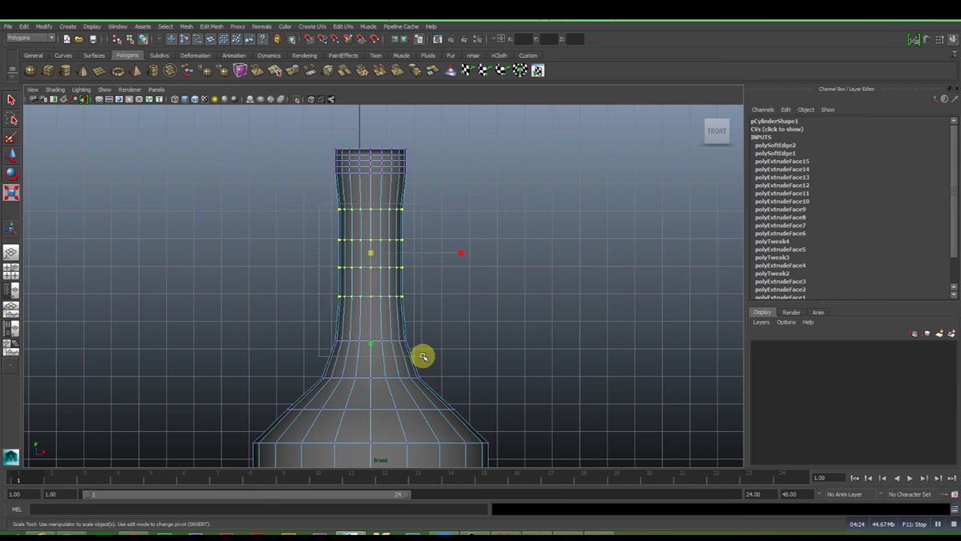
pyautogui.moveTo(372, 276); pyautogui.dragTo(369, 276)
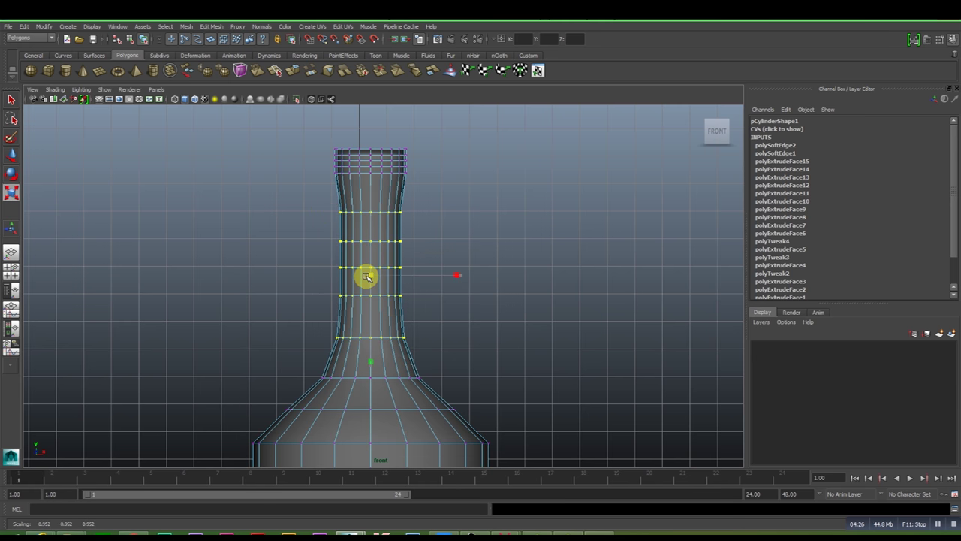
pyautogui.press('w')
pyautogui.moveTo(370, 217); pyautogui.dragTo(370, 225)
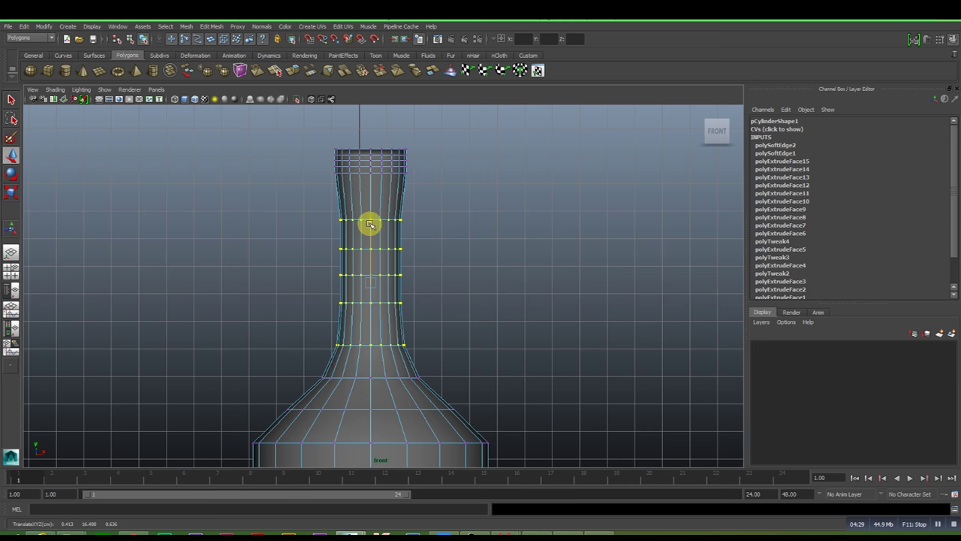
# Step: Frame the neck and select the two vertex rings nearest the lip
pyautogui.scroll(-2, 383, 249)
pyautogui.scroll(-3, 382, 247)
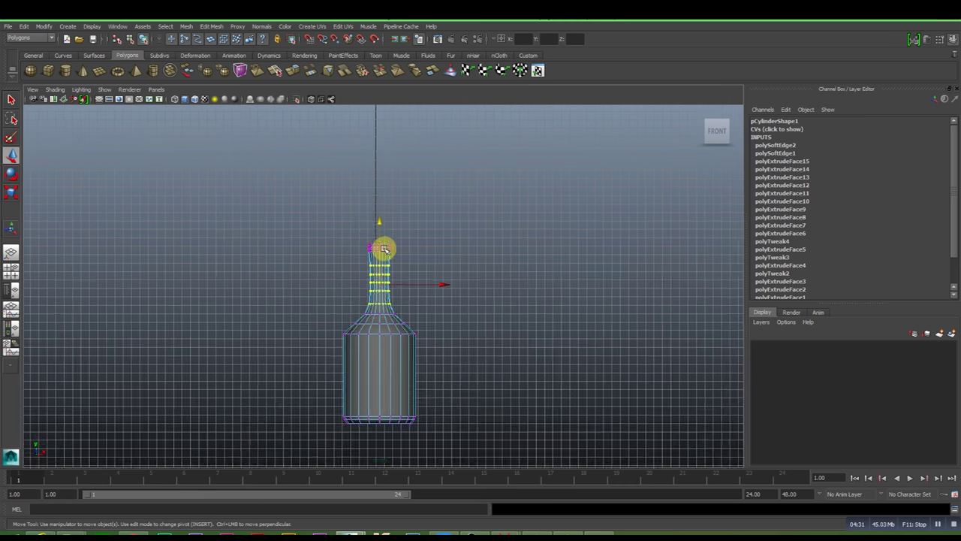
pyautogui.scroll(1, 376, 252)
pyautogui.scroll(1, 358, 253)
pyautogui.scroll(2, 372, 256)
pyautogui.keyDown('alt'); pyautogui.moveTo(347, 230); pyautogui.dragTo(429, 361, button='middle'); pyautogui.keyUp('alt')
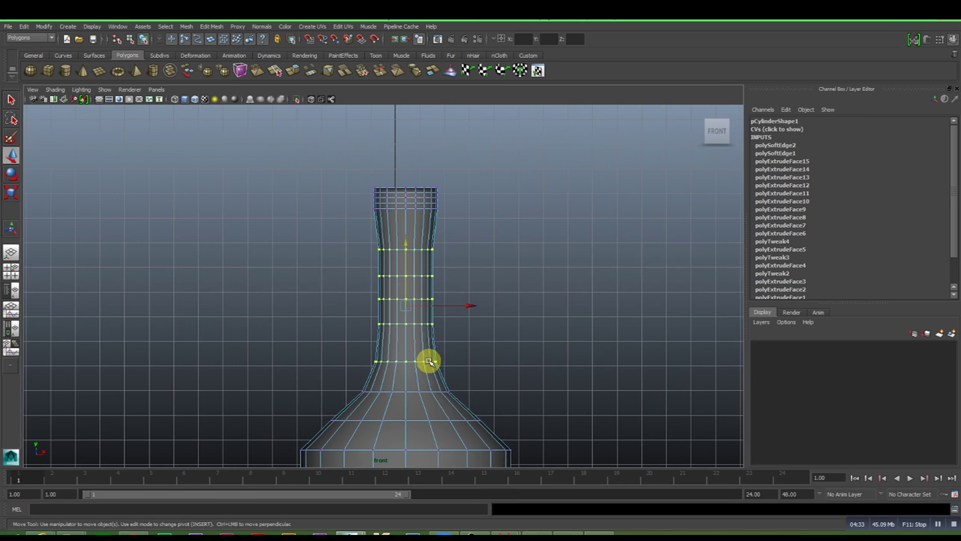
pyautogui.scroll(1, 429, 361)
pyautogui.scroll(1, 391, 337)
pyautogui.scroll(1, 392, 337)
pyautogui.scroll(2, 548, 320)
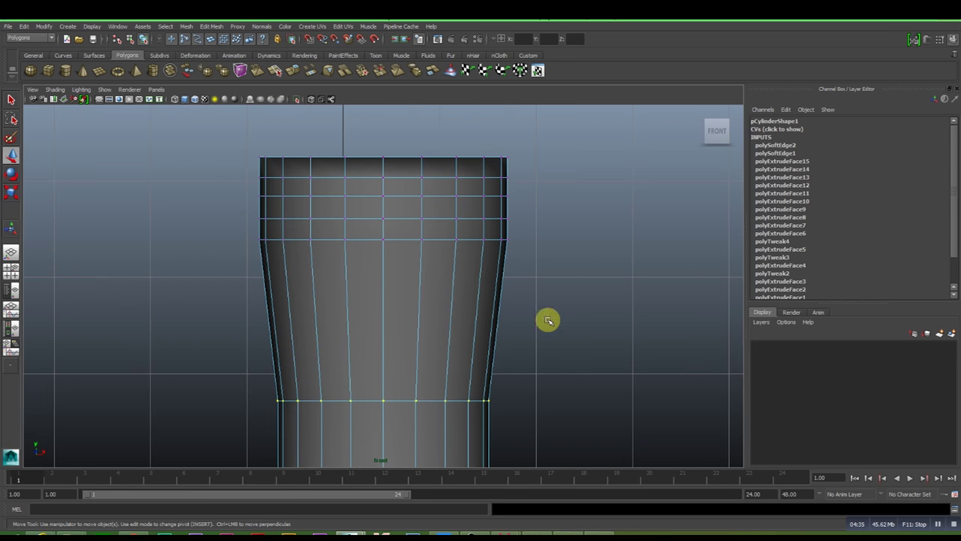
pyautogui.click(502, 251)
pyautogui.moveTo(288, 219); pyautogui.dragTo(392, 230)
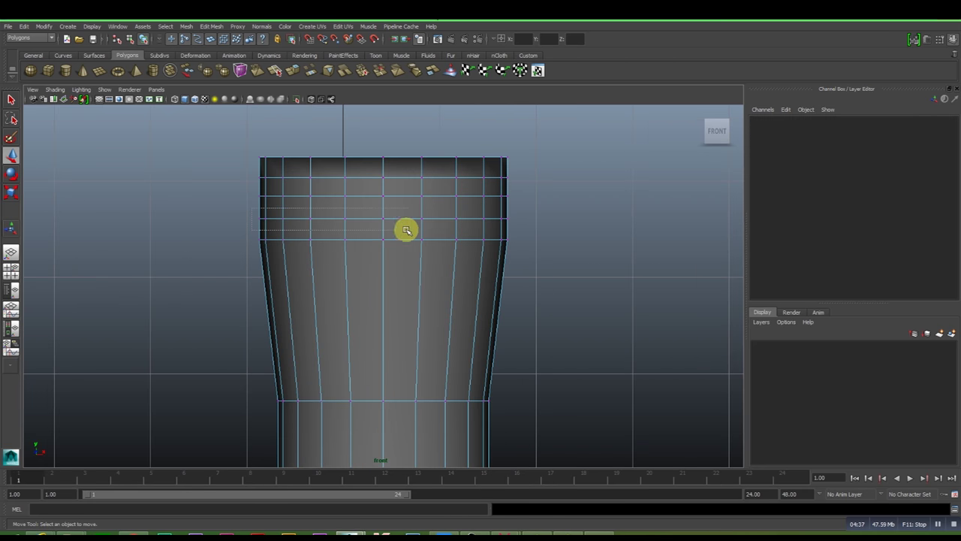
pyautogui.moveTo(507, 230); pyautogui.dragTo(510, 231)
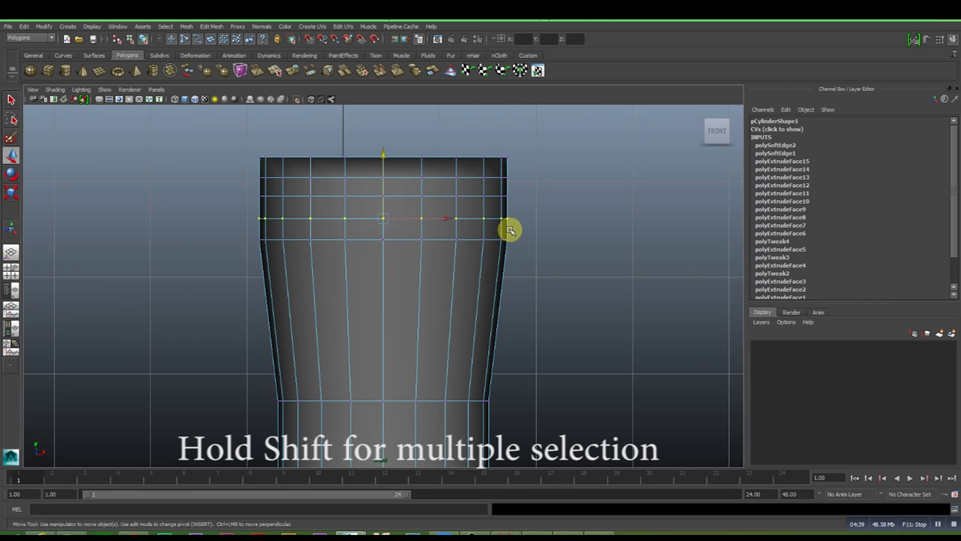
pyautogui.keyDown('shift'); pyautogui.moveTo(305, 175); pyautogui.dragTo(393, 187); pyautogui.keyUp('shift')
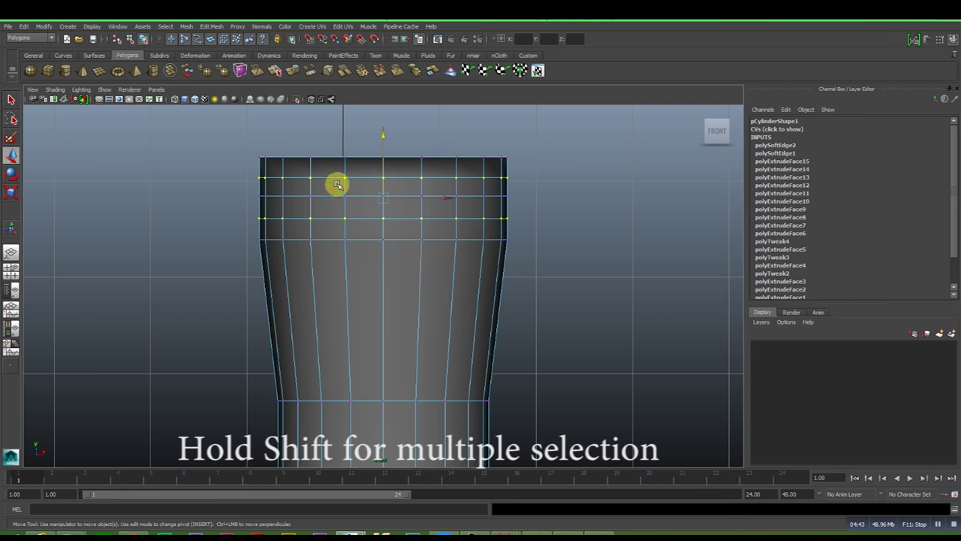
# Step: Scale the two lip rings outward to 1.133 and check the ridged lip in perspective
pyautogui.press('r')
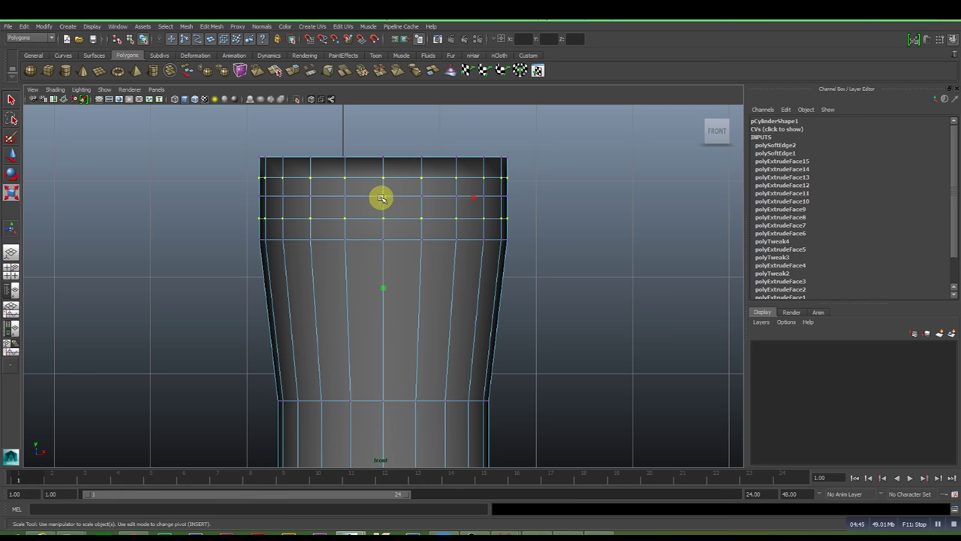
pyautogui.moveTo(381, 197); pyautogui.dragTo(407, 196)
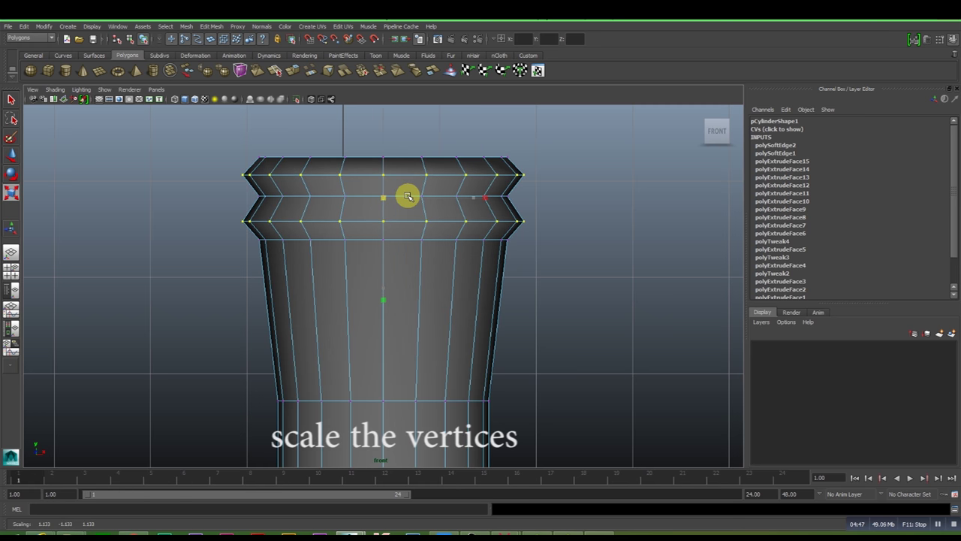
pyautogui.moveTo(407, 196); pyautogui.dragTo(408, 195)
pyautogui.press('space')
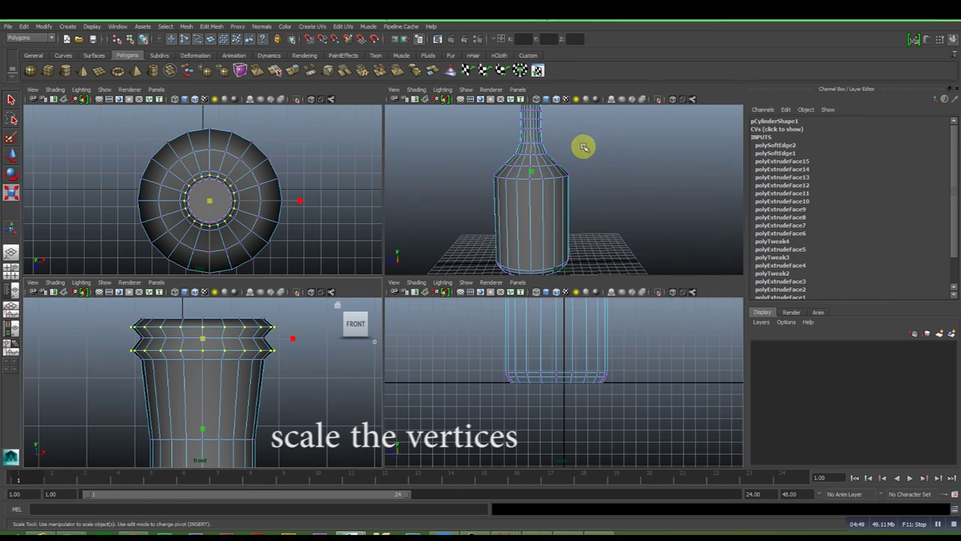
pyautogui.press('space')
pyautogui.moveTo(345, 233); pyautogui.dragTo(376, 217, button='right')
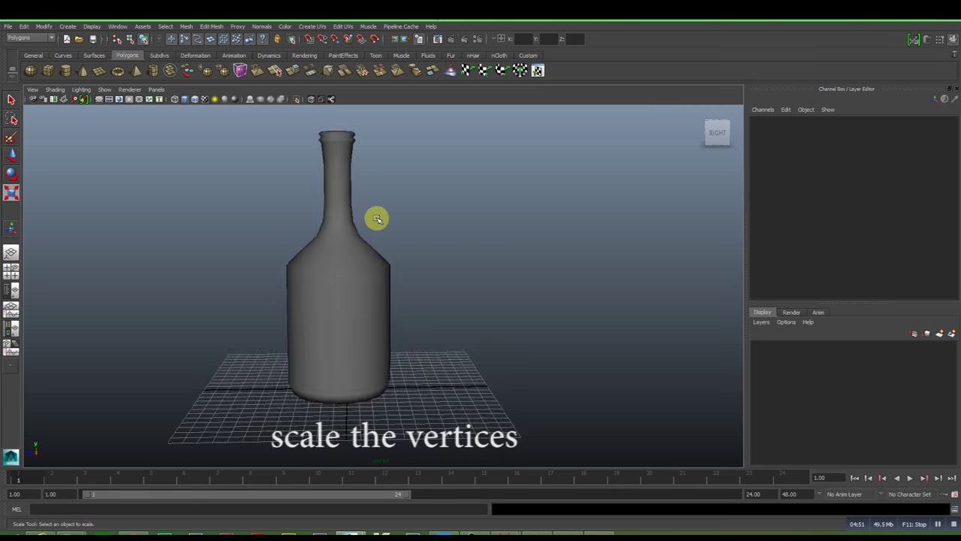
# Step: Look down on the bottle and select its top face in face mode
pyautogui.keyDown('alt'); pyautogui.moveTo(376, 217); pyautogui.dragTo(399, 247); pyautogui.keyUp('alt')
pyautogui.scroll(-2, 385, 266)
pyautogui.scroll(3, 385, 266)
pyautogui.moveTo(318, 225)
pyautogui.keyDown('alt'); pyautogui.mouseDown()
pyautogui.moveTo(341, 332)
pyautogui.moveTo(361, 238)
pyautogui.moveTo(348, 287)
pyautogui.mouseUp(); pyautogui.keyUp('alt')
pyautogui.click(349, 333)
pyautogui.scroll(3, 344, 338)
pyautogui.scroll(2, 357, 312)
pyautogui.scroll(-3, 364, 334)
pyautogui.moveTo(343, 478)
pyautogui.keyDown('alt'); pyautogui.mouseDown()
pyautogui.moveTo(322, 278)
pyautogui.moveTo(328, 308)
pyautogui.mouseUp(); pyautogui.keyUp('alt')
pyautogui.rightClick(339, 300)
pyautogui.click(340, 325)
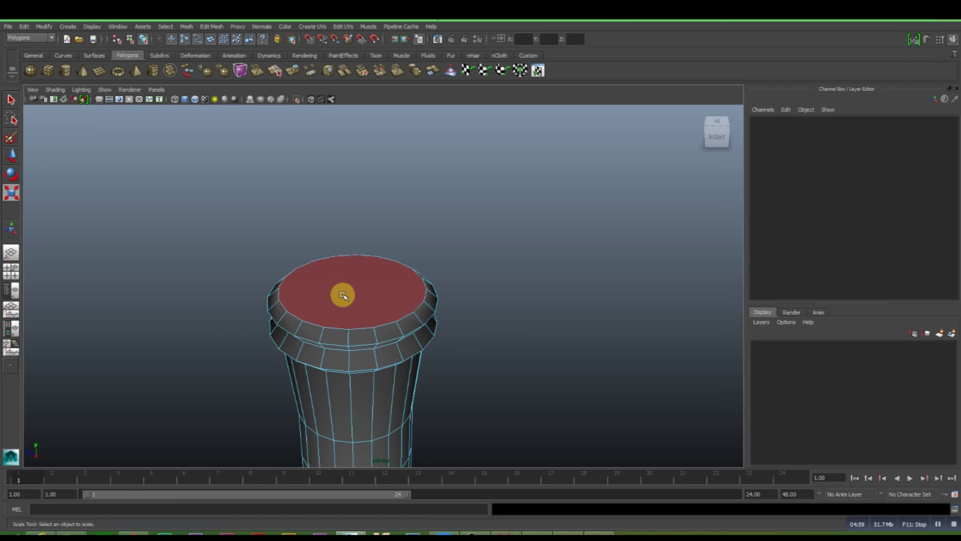
pyautogui.click(343, 294)
# Step: Extrude the top face and scale it inward into a rim
pyautogui.click(208, 28)
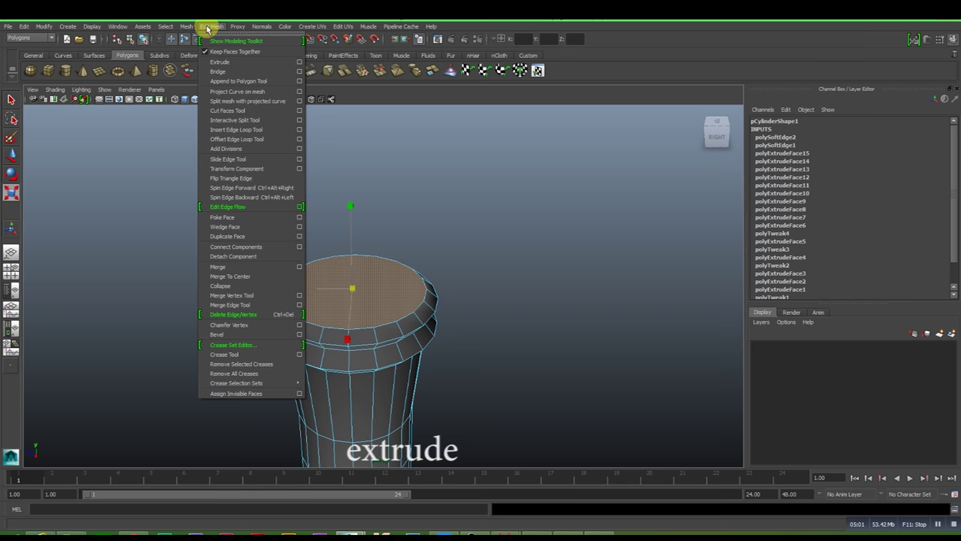
pyautogui.click(218, 59)
pyautogui.click(348, 211)
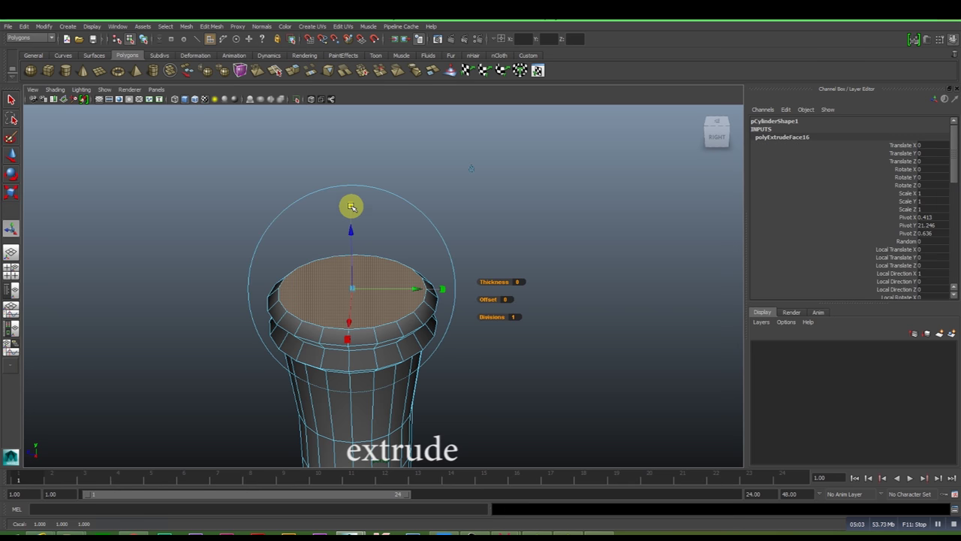
pyautogui.moveTo(352, 289); pyautogui.dragTo(350, 290)
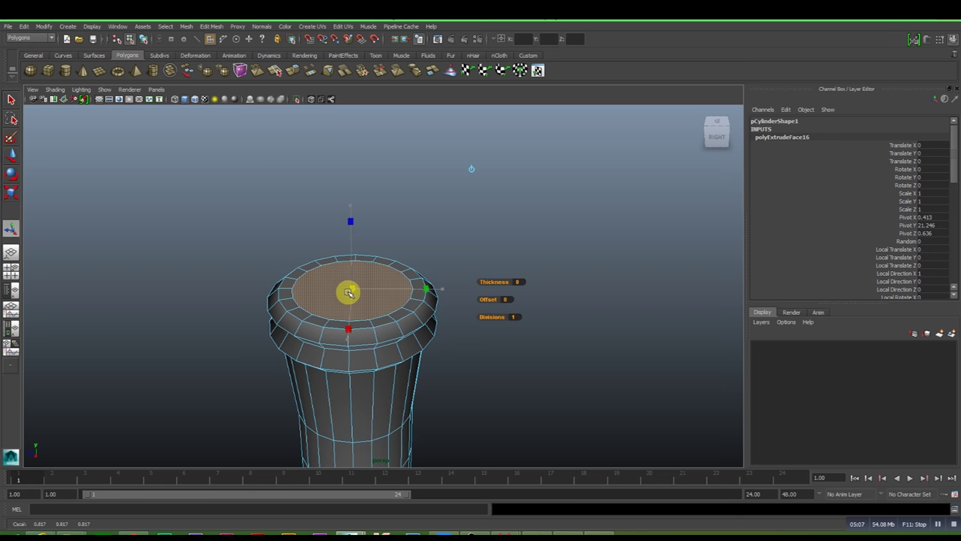
# Step: Extrude the rim face again and sink it inside the neck to Local Translate Z -19.892
pyautogui.click(212, 27)
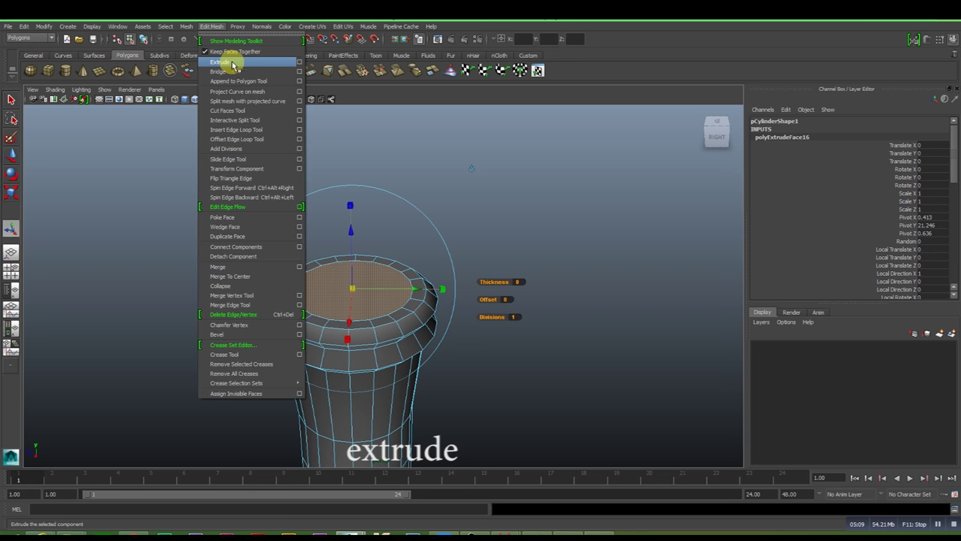
pyautogui.click(220, 61)
pyautogui.moveTo(350, 230)
pyautogui.mouseDown()
pyautogui.moveTo(354, 287)
pyautogui.moveTo(374, 341)
pyautogui.moveTo(380, 294)
pyautogui.mouseUp()
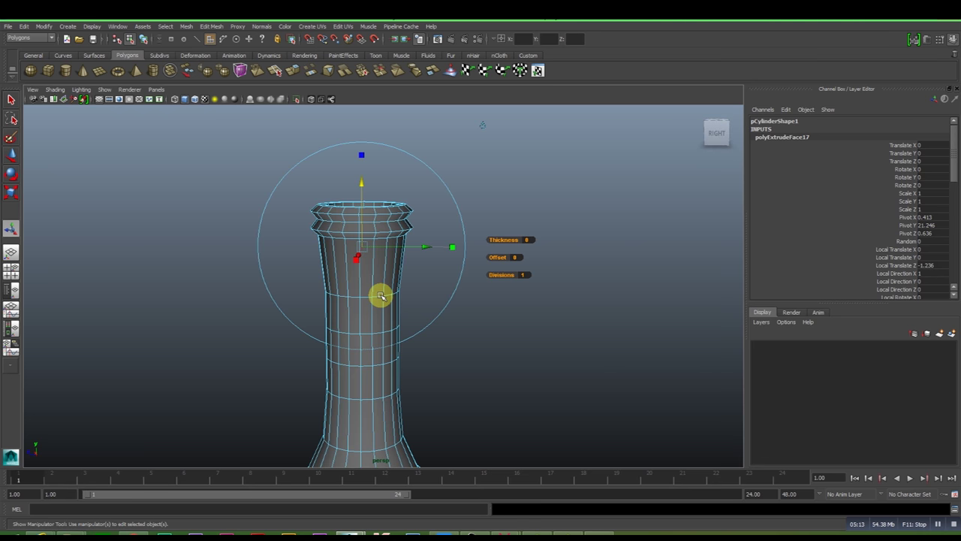
pyautogui.press('space')
pyautogui.press('space')
pyautogui.scroll(-3, 258, 327)
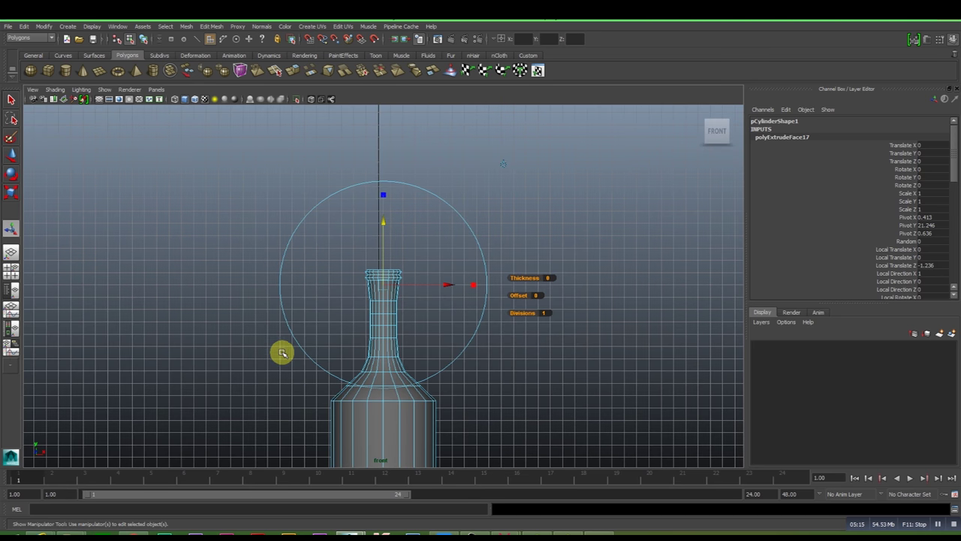
pyautogui.keyDown('alt'); pyautogui.moveTo(271, 281); pyautogui.dragTo(267, 243, button='middle'); pyautogui.keyUp('alt')
pyautogui.press('4')
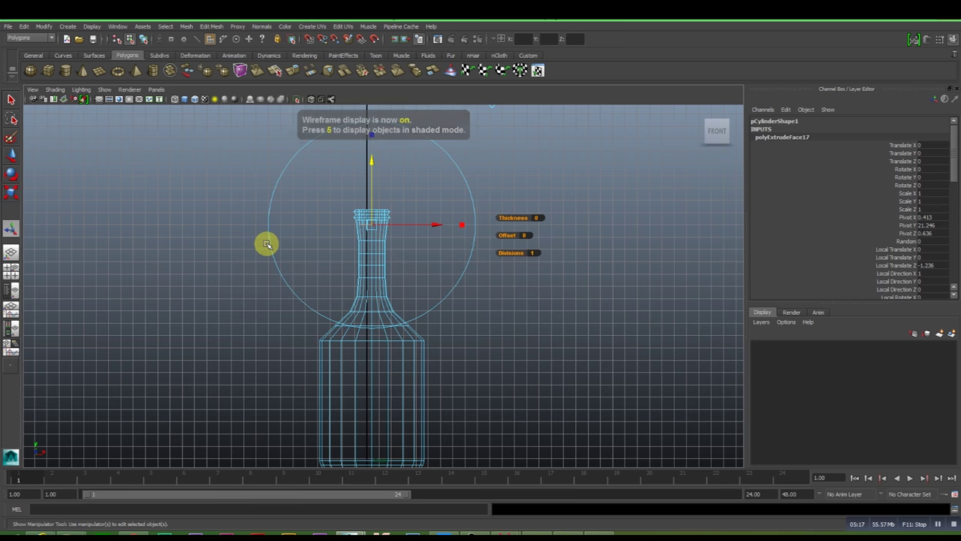
pyautogui.scroll(1, 364, 155)
pyautogui.moveTo(371, 150); pyautogui.dragTo(368, 337)
pyautogui.scroll(1, 368, 271)
pyautogui.scroll(1, 366, 271)
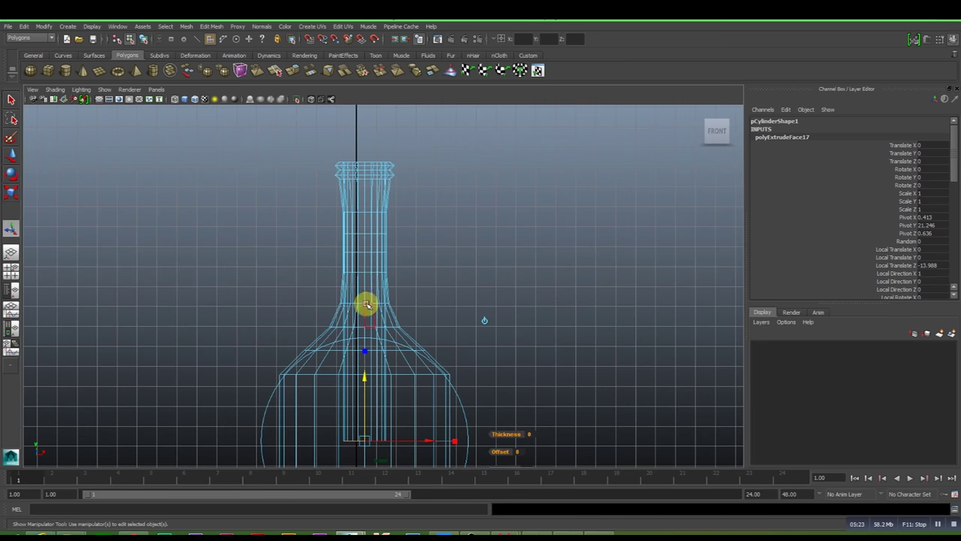
# Step: Orbit the perspective view to inspect the hollow opening from above
pyautogui.press('space')
pyautogui.press('space')
pyautogui.moveTo(500, 296)
pyautogui.keyDown('alt'); pyautogui.mouseDown()
pyautogui.moveTo(382, 302)
pyautogui.moveTo(318, 293)
pyautogui.moveTo(435, 295)
pyautogui.moveTo(457, 343)
pyautogui.moveTo(450, 371)
pyautogui.moveTo(431, 359)
pyautogui.moveTo(450, 360)
pyautogui.mouseUp(); pyautogui.keyUp('alt')
pyautogui.moveTo(407, 361); pyautogui.dragTo(487, 315, button='right')
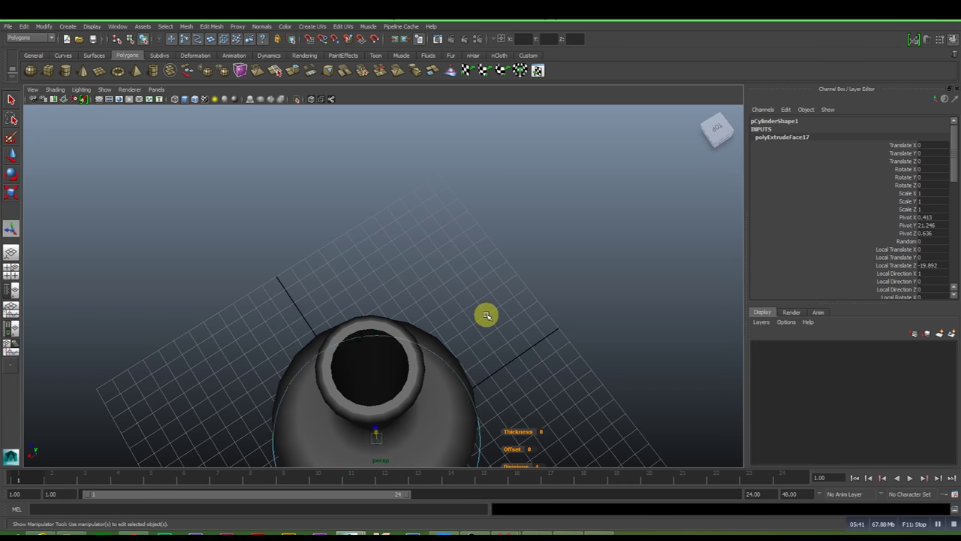
pyautogui.click(486, 315)
pyautogui.moveTo(423, 328)
pyautogui.keyDown('alt'); pyautogui.mouseDown()
pyautogui.moveTo(450, 260)
pyautogui.moveTo(435, 294)
pyautogui.moveTo(425, 291)
pyautogui.moveTo(422, 232)
pyautogui.mouseUp(); pyautogui.keyUp('alt')
pyautogui.scroll(-3, 424, 232)
pyautogui.click(388, 345)
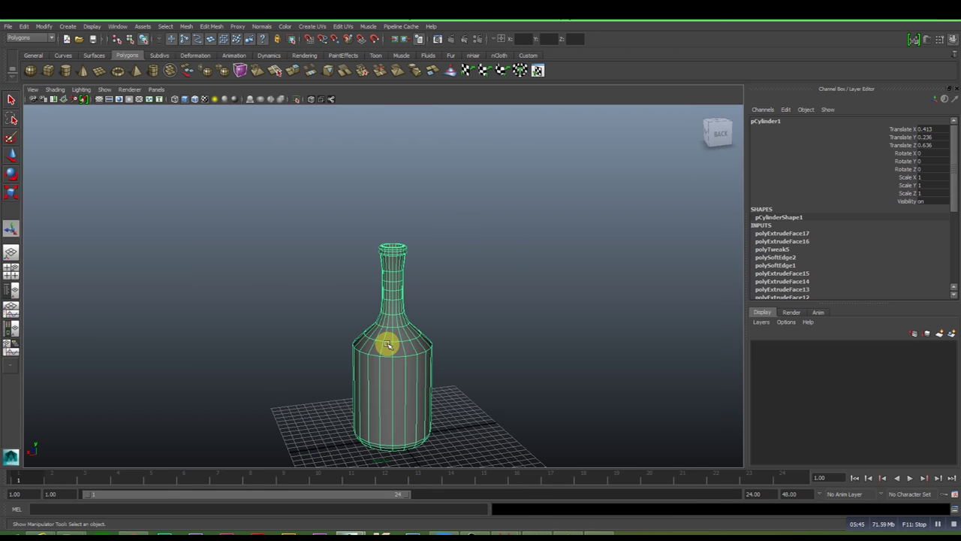
pyautogui.scroll(-2, 388, 344)
pyautogui.moveTo(387, 345)
pyautogui.keyDown('alt'); pyautogui.mouseDown()
pyautogui.moveTo(476, 361)
pyautogui.moveTo(369, 390)
pyautogui.moveTo(429, 368)
pyautogui.moveTo(474, 371)
pyautogui.moveTo(461, 377)
pyautogui.mouseUp(); pyautogui.keyUp('alt')
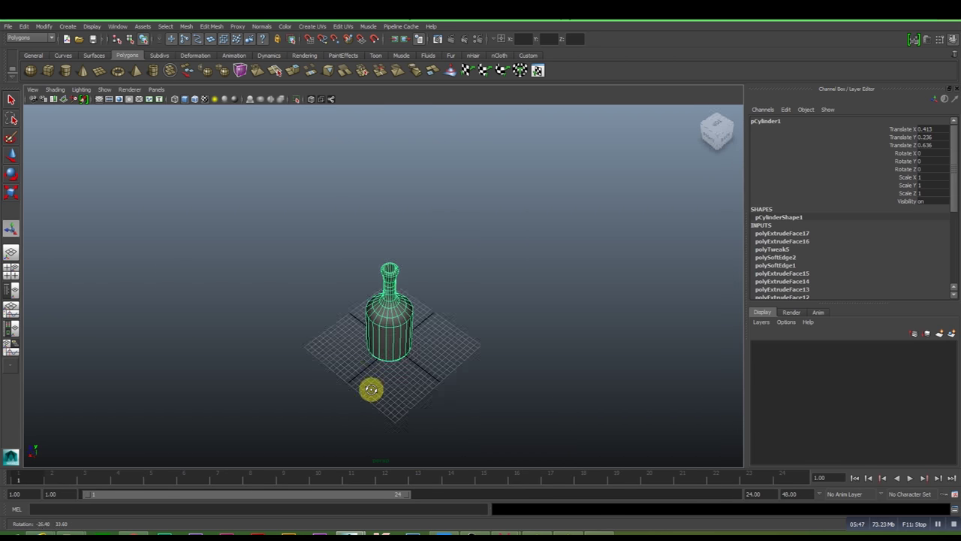
pyautogui.click(474, 371)
pyautogui.press('space')
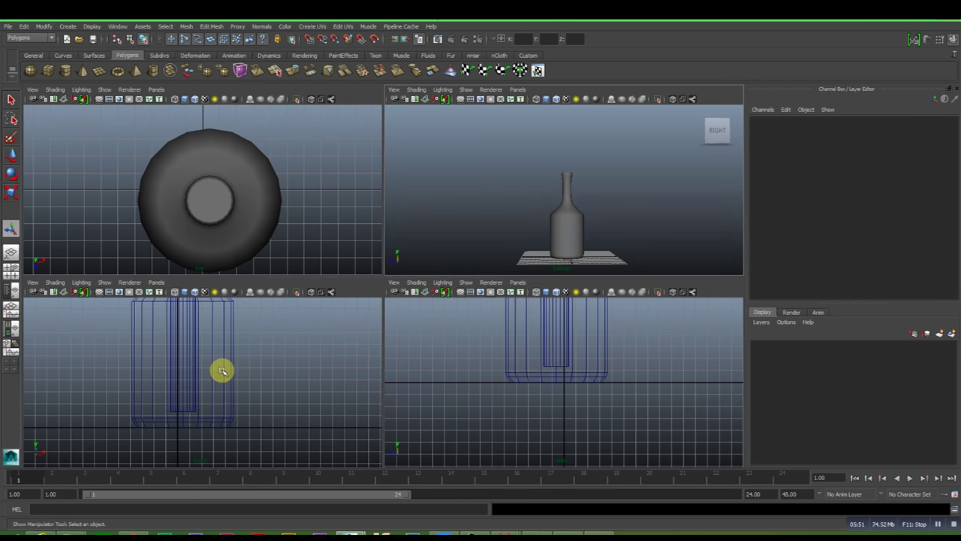
# Step: In the front wireframe view, scale the body's shoulder and base vertex rings slightly inward
pyautogui.press('space')
pyautogui.scroll(-3, 223, 371)
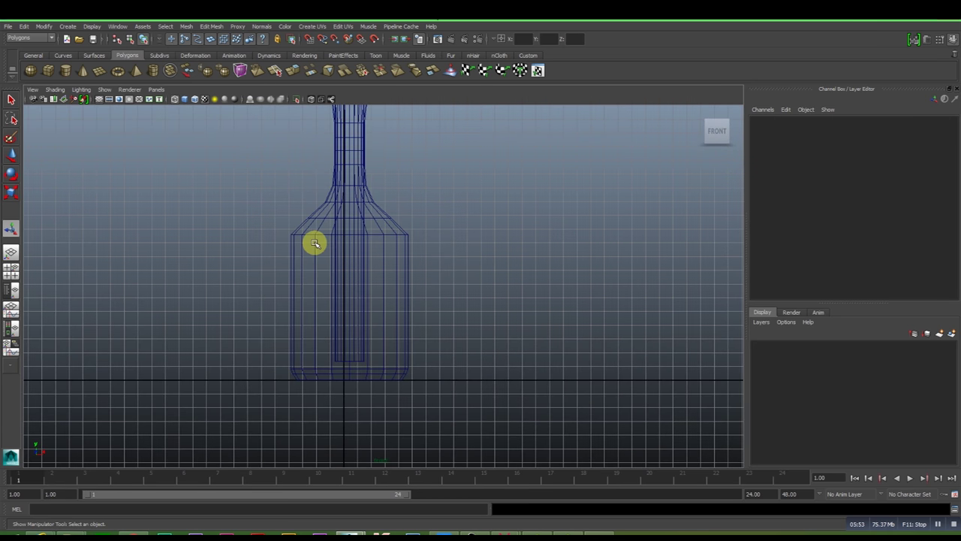
pyautogui.rightClick(308, 232)
pyautogui.moveTo(282, 230); pyautogui.dragTo(279, 230, button='right')
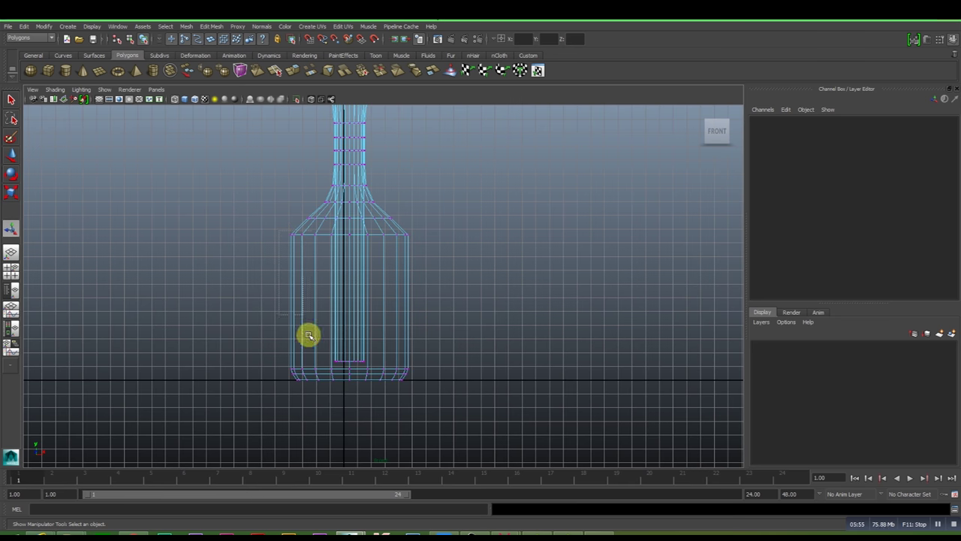
pyautogui.moveTo(308, 336); pyautogui.dragTo(434, 400)
pyautogui.press('r')
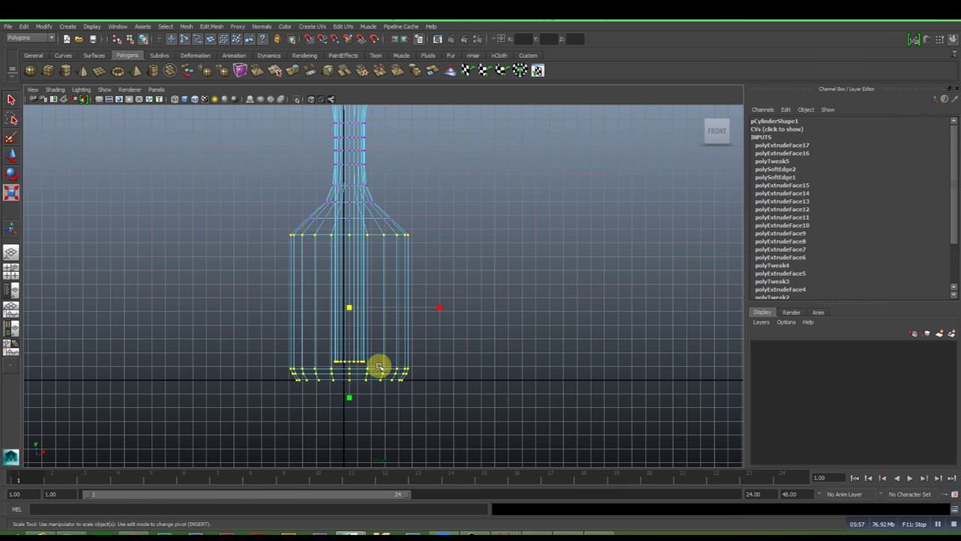
pyautogui.moveTo(346, 305); pyautogui.dragTo(340, 308)
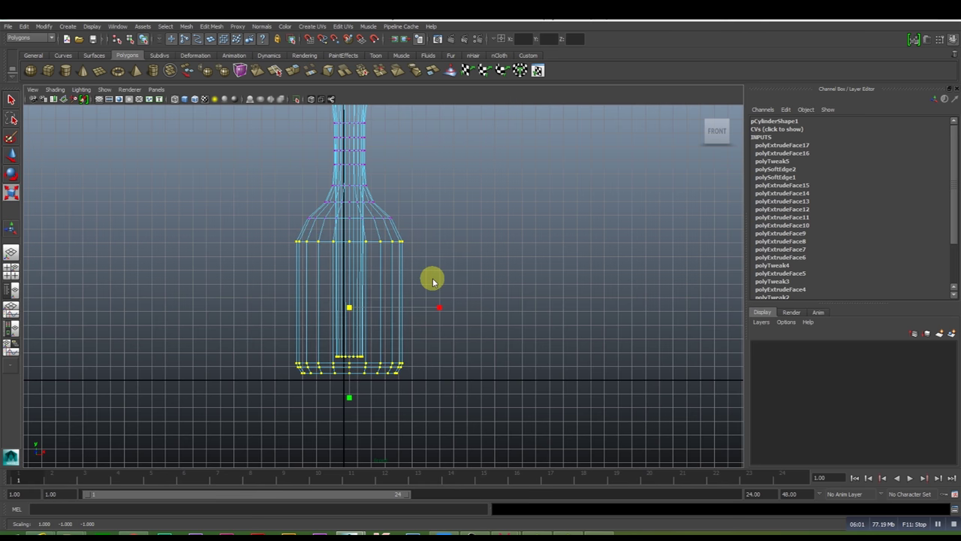
pyautogui.press('space')
pyautogui.press('space')
pyautogui.rightClick(396, 340)
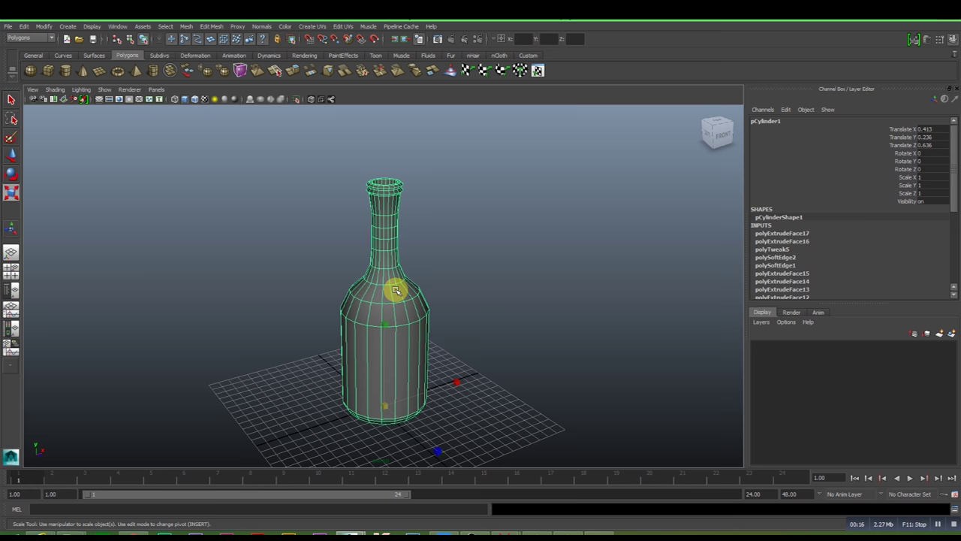
# Step: Turn on smooth preview and make a 960 x 540 Maya Software render of the bottle
pyautogui.press('3')
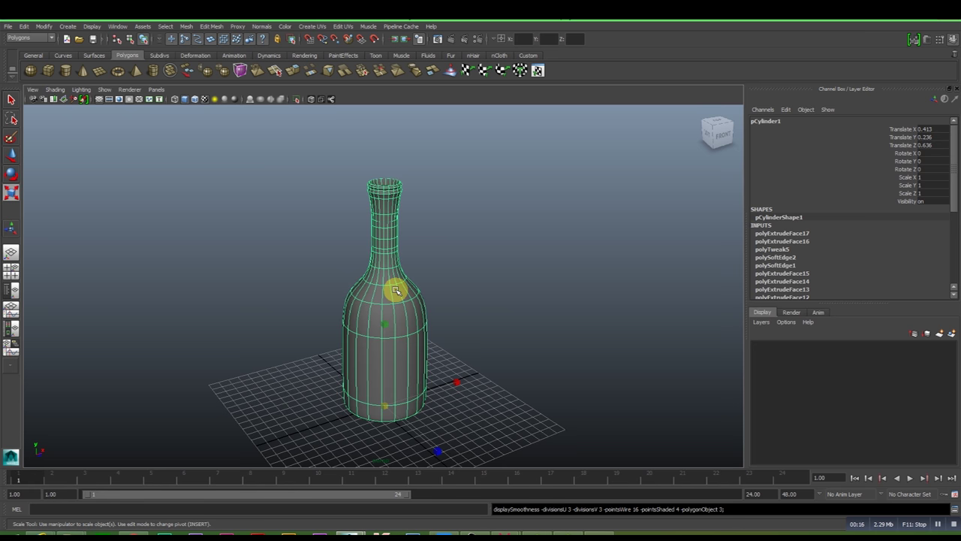
pyautogui.click(455, 294)
pyautogui.moveTo(455, 294)
pyautogui.keyDown('alt'); pyautogui.mouseDown()
pyautogui.moveTo(424, 362)
pyautogui.moveTo(383, 375)
pyautogui.mouseUp(); pyautogui.keyUp('alt')
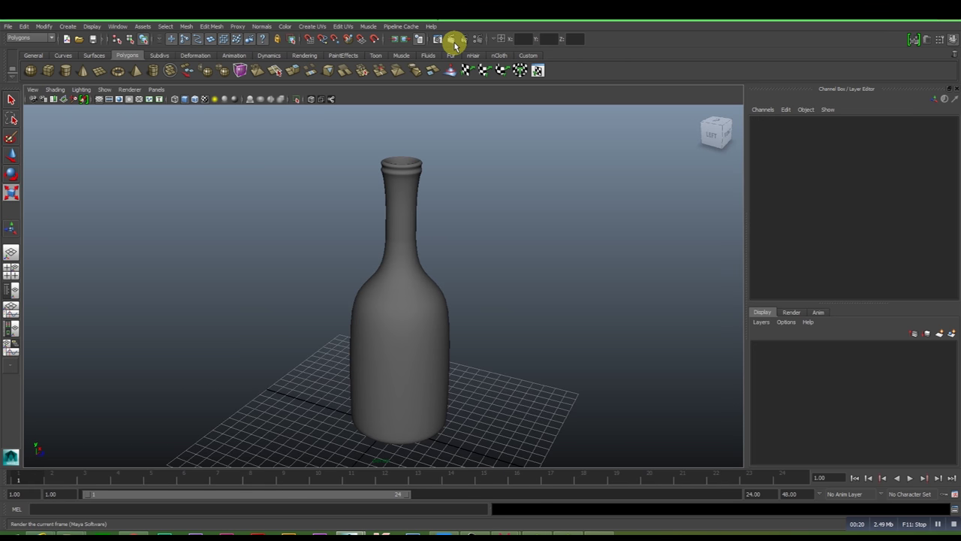
pyautogui.click(452, 41)
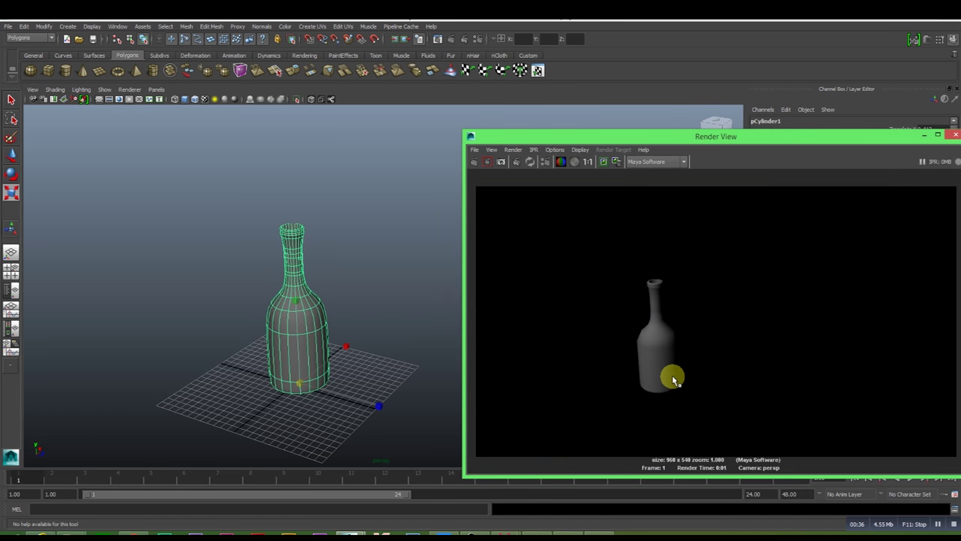
pyautogui.click(955, 138)
# Step: Orbit and dolly the camera to view the smoothed bottle from several angles
pyautogui.click(372, 270)
pyautogui.moveTo(373, 271)
pyautogui.keyDown('alt'); pyautogui.mouseDown(button='right')
pyautogui.moveTo(322, 303)
pyautogui.moveTo(302, 335)
pyautogui.moveTo(324, 335)
pyautogui.mouseUp(button='right'); pyautogui.keyUp('alt')
pyautogui.moveTo(323, 335)
pyautogui.keyDown('alt'); pyautogui.mouseDown()
pyautogui.moveTo(298, 367)
pyautogui.moveTo(233, 343)
pyautogui.mouseUp(); pyautogui.keyUp('alt')
pyautogui.keyDown('alt'); pyautogui.moveTo(233, 343); pyautogui.dragTo(281, 384, button='right'); pyautogui.keyUp('alt')
pyautogui.keyDown('alt'); pyautogui.moveTo(281, 384); pyautogui.dragTo(364, 343); pyautogui.keyUp('alt')
pyautogui.moveTo(365, 343)
pyautogui.keyDown('alt'); pyautogui.mouseDown(button='middle')
pyautogui.moveTo(496, 356)
pyautogui.moveTo(382, 362)
pyautogui.mouseUp(button='middle'); pyautogui.keyUp('alt')
pyautogui.moveTo(382, 362)
pyautogui.keyDown('alt'); pyautogui.mouseDown()
pyautogui.moveTo(399, 258)
pyautogui.moveTo(405, 315)
pyautogui.moveTo(439, 327)
pyautogui.mouseUp(); pyautogui.keyUp('alt')
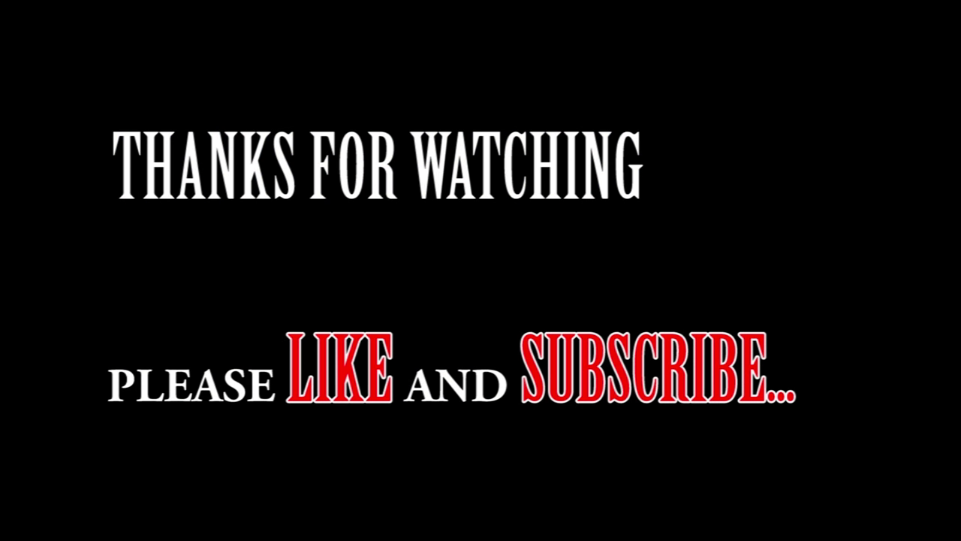